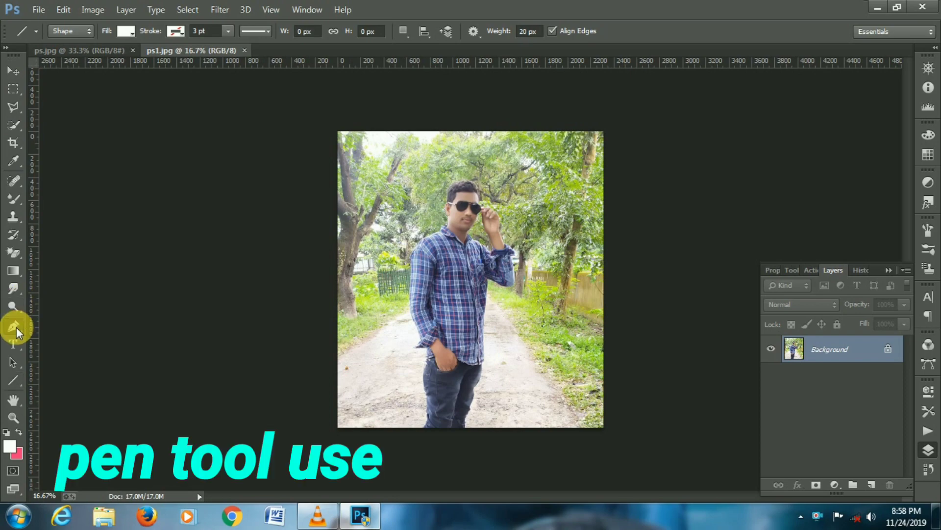
# - Start a Pen tool path just below the image's lower edge and trace up the outer edge of the man's lower trouser leg
pyautogui.click(16, 326)
pyautogui.click(69, 326)
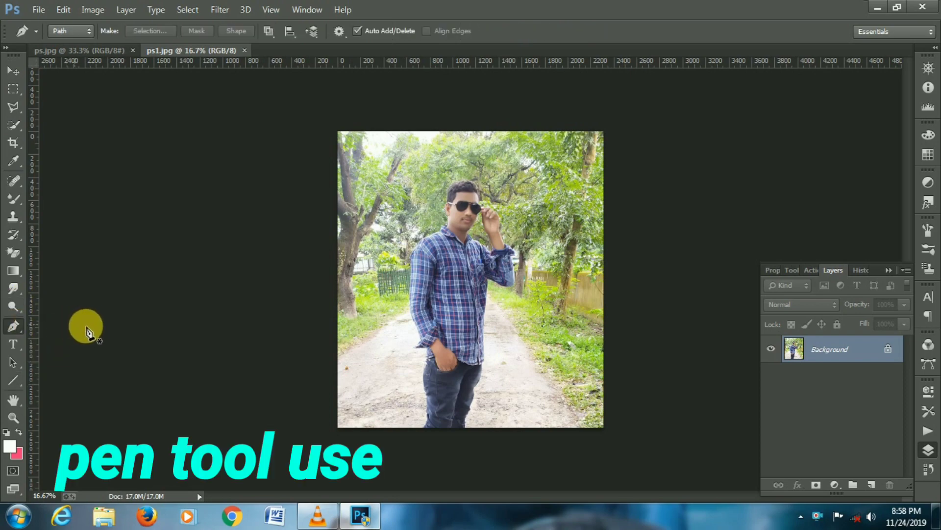
pyautogui.scroll(10, 434, 439)
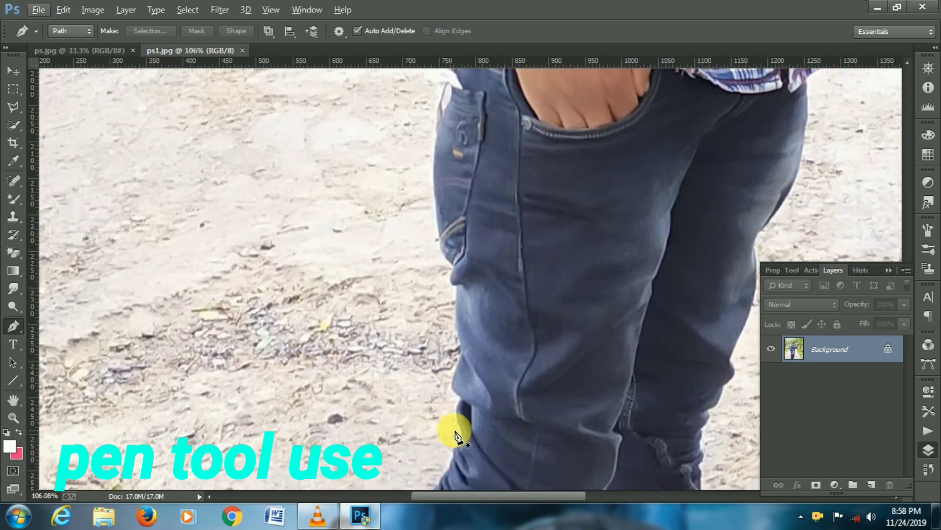
pyautogui.moveTo(455, 434); pyautogui.dragTo(399, 248)
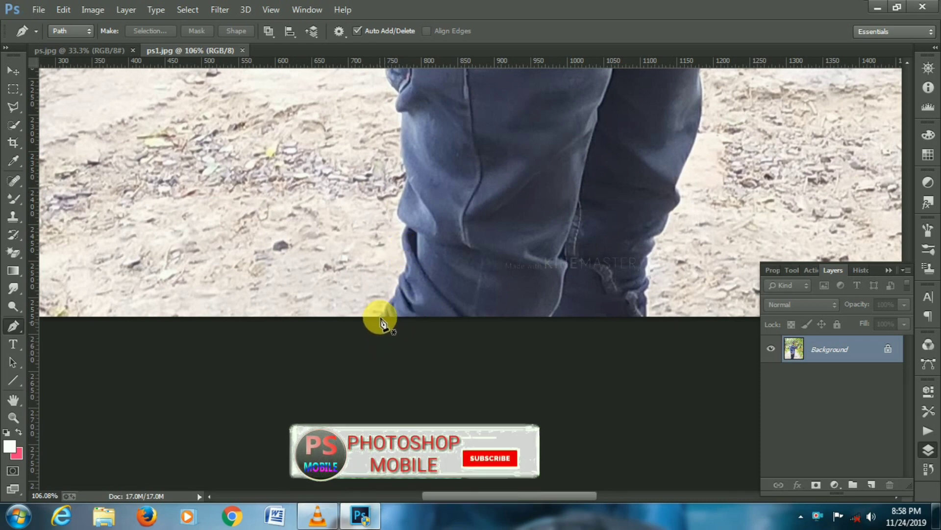
pyautogui.click(380, 323)
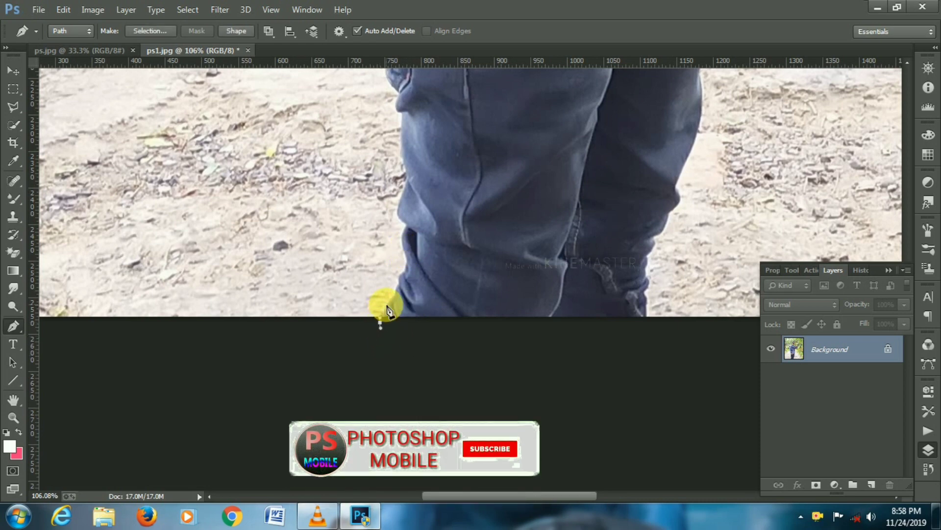
pyautogui.click(398, 281)
pyautogui.click(406, 267)
pyautogui.click(406, 253)
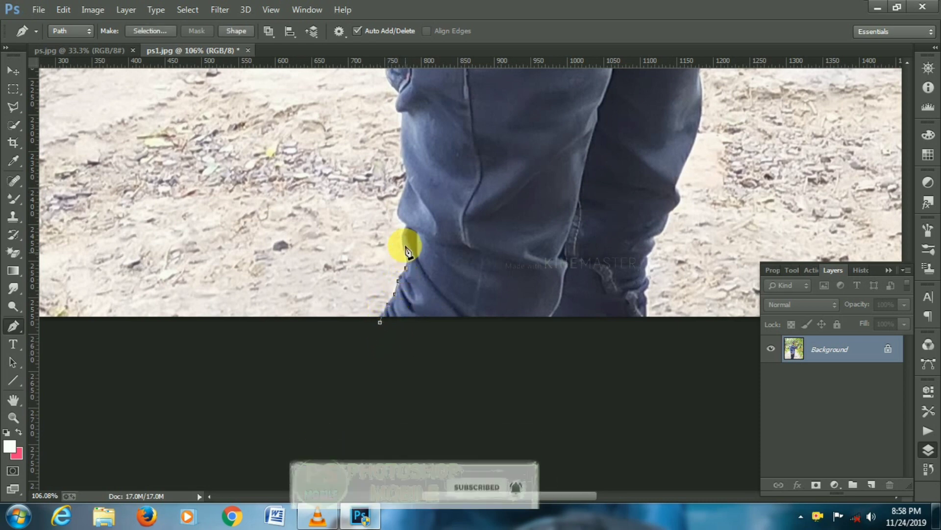
pyautogui.click(400, 209)
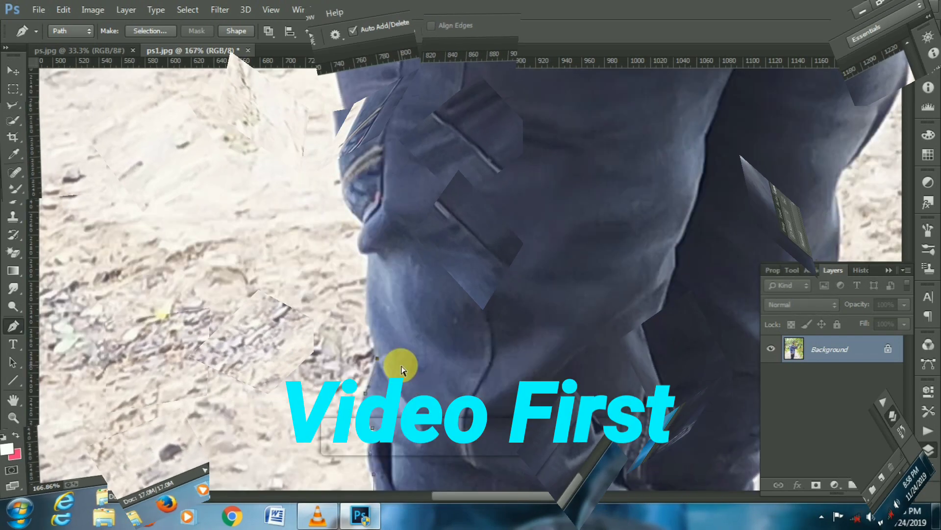
# - Continue the path along the jeans, the shirt hem and the lowered arm's cuff, up the outer edge of the sleeve
pyautogui.scroll(5, 343, 294)
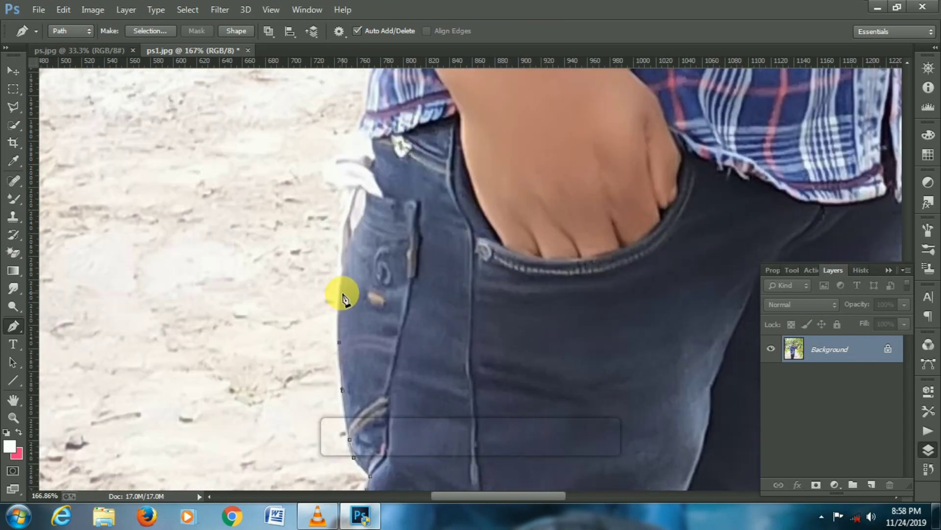
pyautogui.scroll(4, 372, 143)
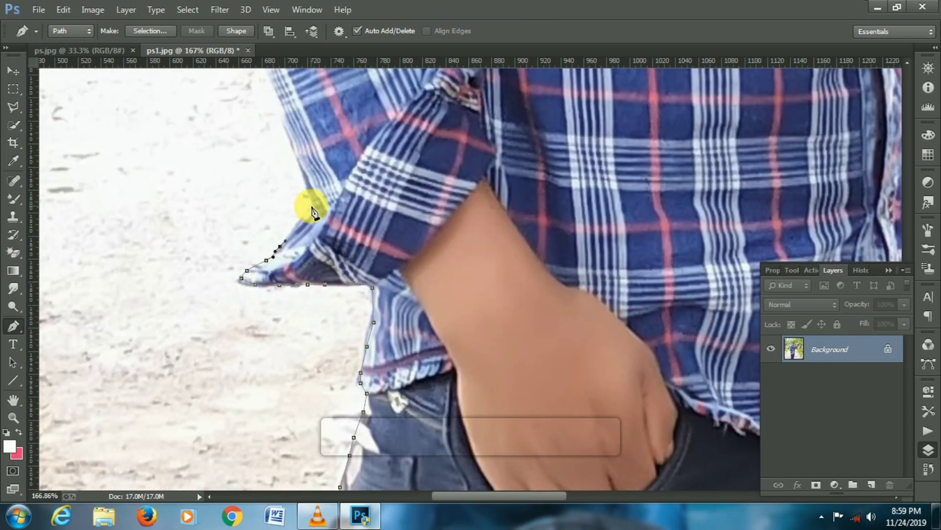
pyautogui.scroll(10, 314, 212)
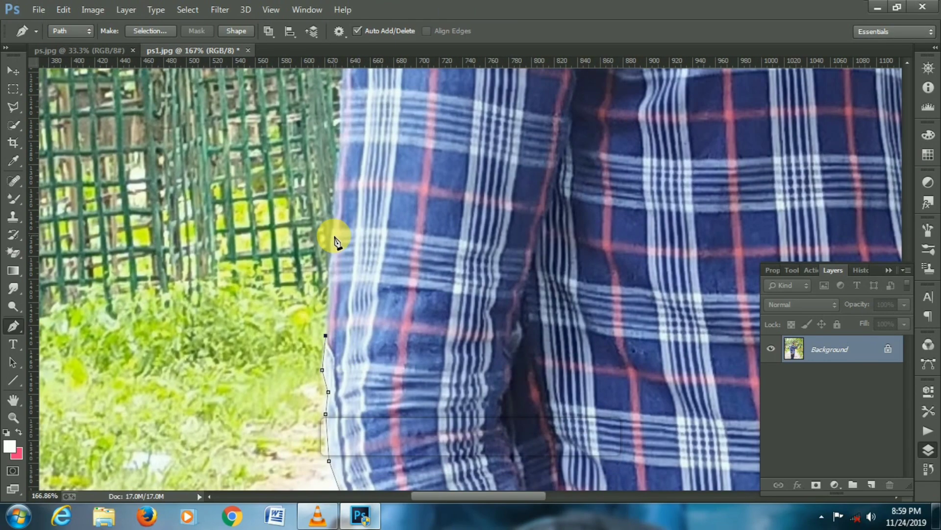
pyautogui.scroll(8, 337, 241)
# - Trace the path from the upper sleeve around the curve of the shoulder
pyautogui.click(429, 233)
pyautogui.click(455, 203)
pyautogui.hscroll(2, 454, 203)
pyautogui.scroll(4, 455, 203)
pyautogui.click(362, 340)
pyautogui.click(377, 330)
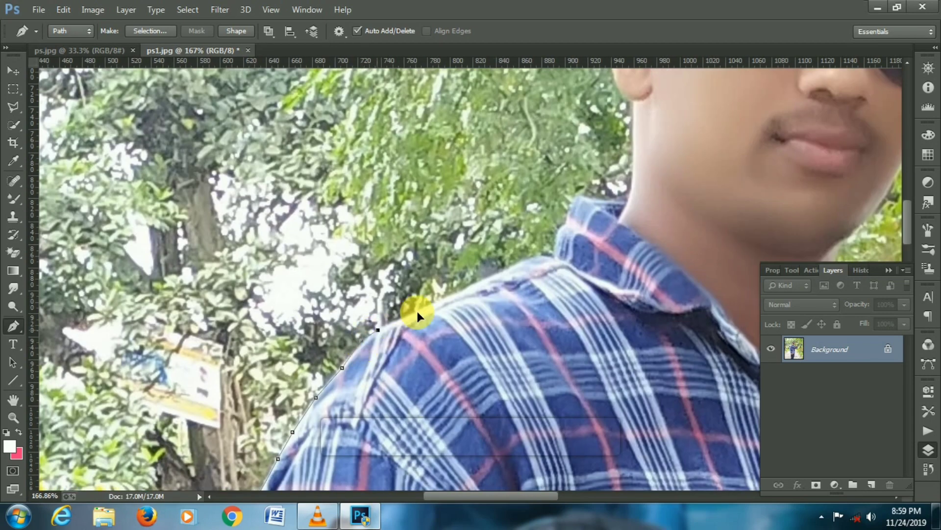
# - Extend the path along the top of the shoulder and around the shirt collar to the neck
pyautogui.click(542, 255)
pyautogui.click(555, 254)
pyautogui.moveTo(555, 253); pyautogui.dragTo(423, 372)
pyautogui.click(496, 324)
pyautogui.scroll(3, 494, 321)
pyautogui.click(502, 303)
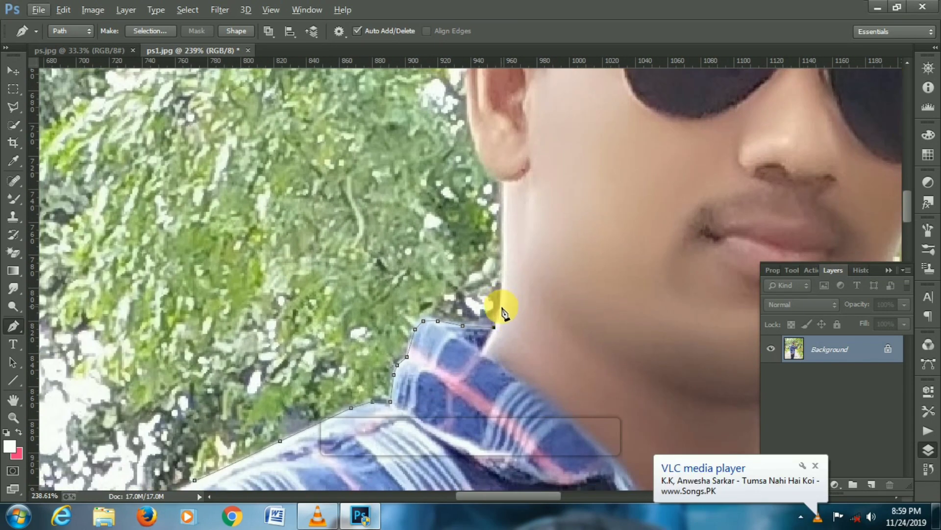
# - Trace the path up the side of the neck and around the earlobe and outer ear
pyautogui.click(506, 257)
pyautogui.click(506, 185)
pyautogui.click(506, 175)
pyautogui.click(490, 164)
pyautogui.scroll(3, 471, 142)
pyautogui.click(469, 166)
pyautogui.click(469, 139)
pyautogui.scroll(2, 488, 75)
pyautogui.moveTo(488, 74); pyautogui.dragTo(298, 272)
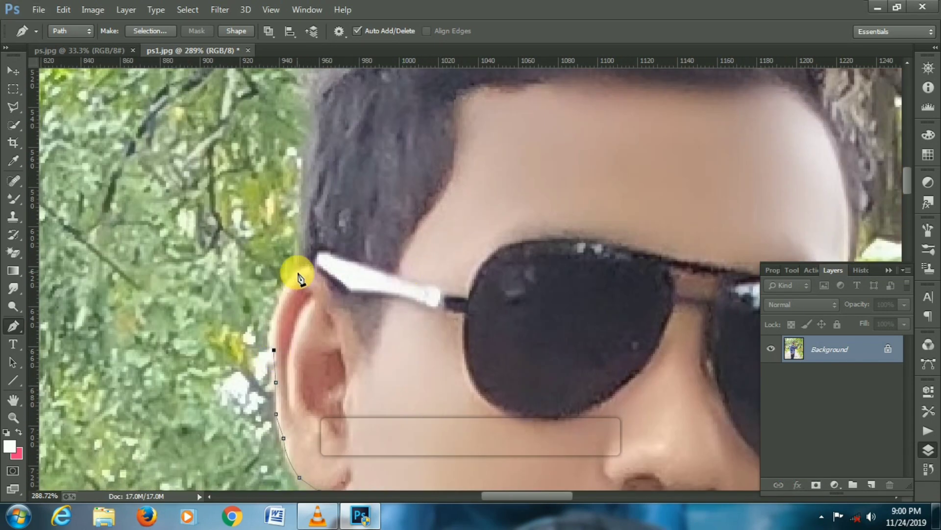
# - Carry the path from the top of the ear around the outline of the hair to the opposite side of the head
pyautogui.moveTo(348, 203); pyautogui.dragTo(336, 343)
pyautogui.click(291, 270)
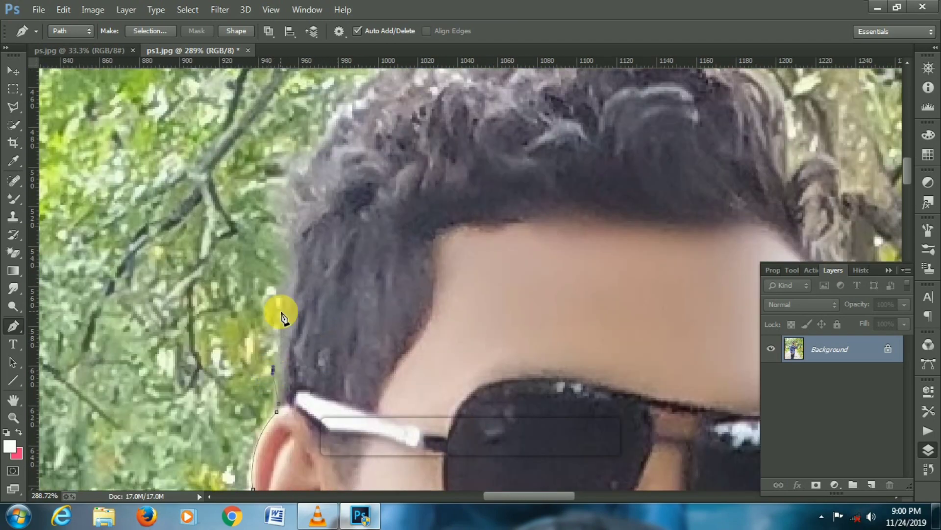
pyautogui.click(291, 189)
pyautogui.moveTo(339, 109); pyautogui.dragTo(249, 318)
pyautogui.click(330, 240)
pyautogui.click(416, 233)
pyautogui.moveTo(506, 218); pyautogui.dragTo(512, 218)
pyautogui.moveTo(567, 221); pyautogui.dragTo(382, 136)
pyautogui.click(463, 248)
pyautogui.click(522, 400)
pyautogui.moveTo(525, 405); pyautogui.dragTo(450, 269)
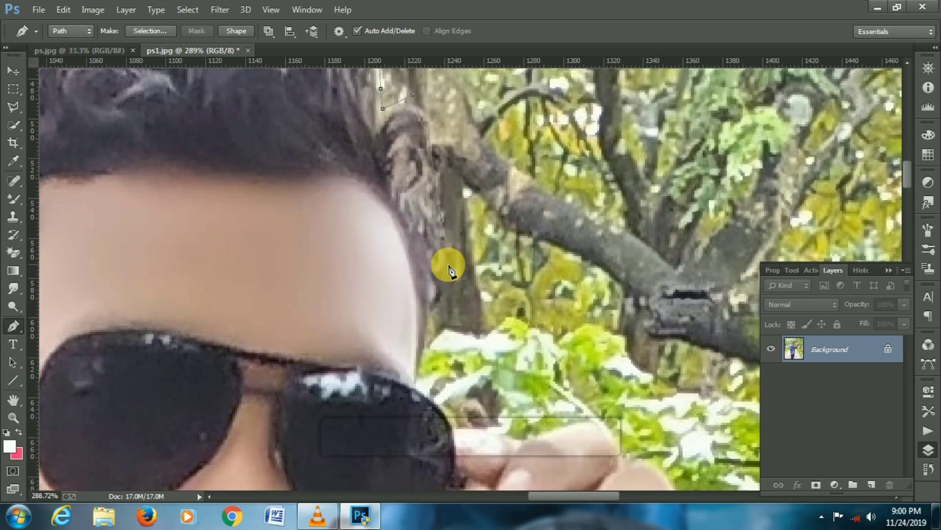
# - Trace the path down the side of the forehead to the outer rim of the sunglasses
pyautogui.click(428, 301)
pyautogui.click(413, 361)
pyautogui.scroll(5, 416, 405)
pyautogui.click(395, 359)
pyautogui.click(395, 368)
pyautogui.click(407, 376)
pyautogui.moveTo(413, 380); pyautogui.dragTo(338, 251)
pyautogui.click(355, 263)
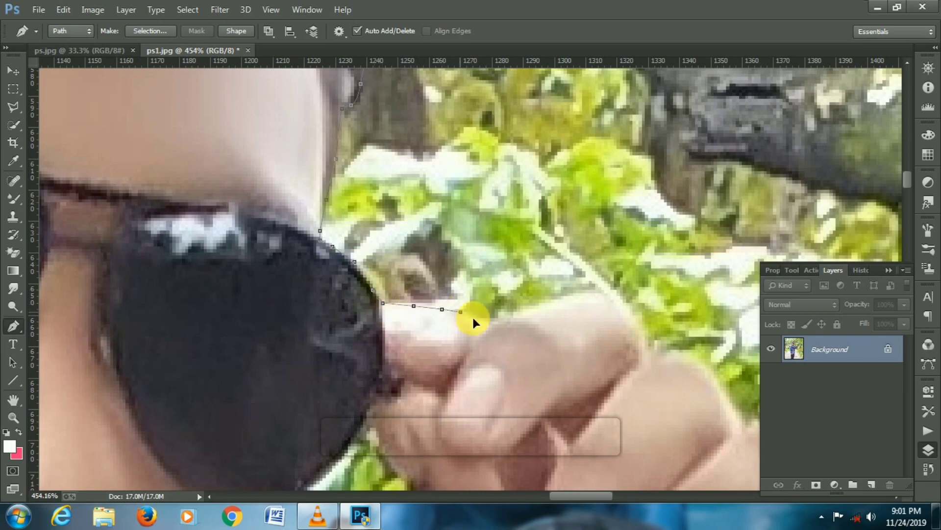
# - Trace the path over the fingertips and knuckles of the hand holding the sunglasses
pyautogui.click(473, 319)
pyautogui.click(481, 325)
pyautogui.click(490, 325)
pyautogui.click(510, 318)
pyautogui.scroll(-4, 540, 349)
pyautogui.moveTo(540, 358); pyautogui.dragTo(451, 345)
pyautogui.click(446, 300)
pyautogui.click(477, 291)
pyautogui.moveTo(596, 402); pyautogui.dragTo(471, 252)
pyautogui.click(532, 279)
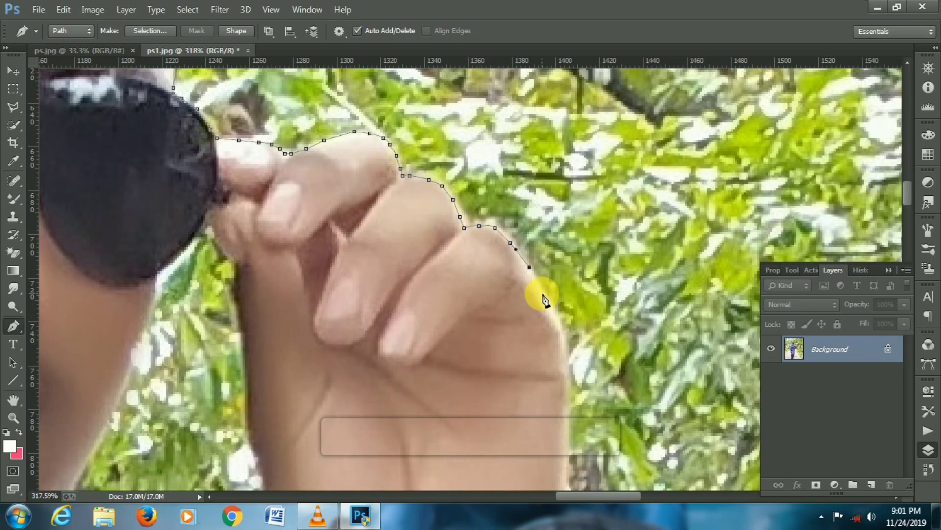
# - Continue the path down the back of the raised hand and along the wrist and forearm
pyautogui.moveTo(545, 300); pyautogui.dragTo(457, 214)
pyautogui.click(480, 282)
pyautogui.moveTo(479, 328); pyautogui.dragTo(448, 144)
pyautogui.click(436, 277)
pyautogui.click(440, 319)
pyautogui.moveTo(434, 330); pyautogui.dragTo(349, 236)
pyautogui.click(382, 300)
pyautogui.click(403, 353)
pyautogui.click(412, 385)
# - Trace the path around the rolled-up cuff of the raised arm
pyautogui.moveTo(409, 394); pyautogui.dragTo(312, 188)
pyautogui.click(340, 238)
pyautogui.click(352, 265)
pyautogui.click(365, 265)
pyautogui.click(493, 356)
pyautogui.moveTo(548, 432); pyautogui.dragTo(395, 239)
pyautogui.click(425, 262)
pyautogui.moveTo(373, 319); pyautogui.dragTo(317, 181)
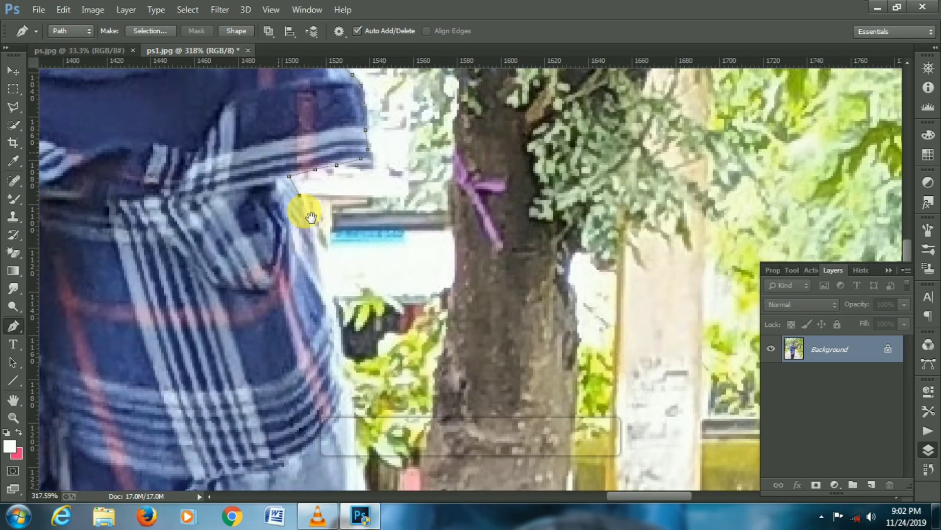
# - Extend the path down the raised arm's sleeve and around the elbow patch
pyautogui.moveTo(323, 417); pyautogui.dragTo(300, 186)
pyautogui.click(321, 329)
pyautogui.moveTo(321, 363); pyautogui.dragTo(321, 172)
pyautogui.click(320, 213)
pyautogui.click(129, 329)
pyautogui.moveTo(76, 307); pyautogui.dragTo(456, 295)
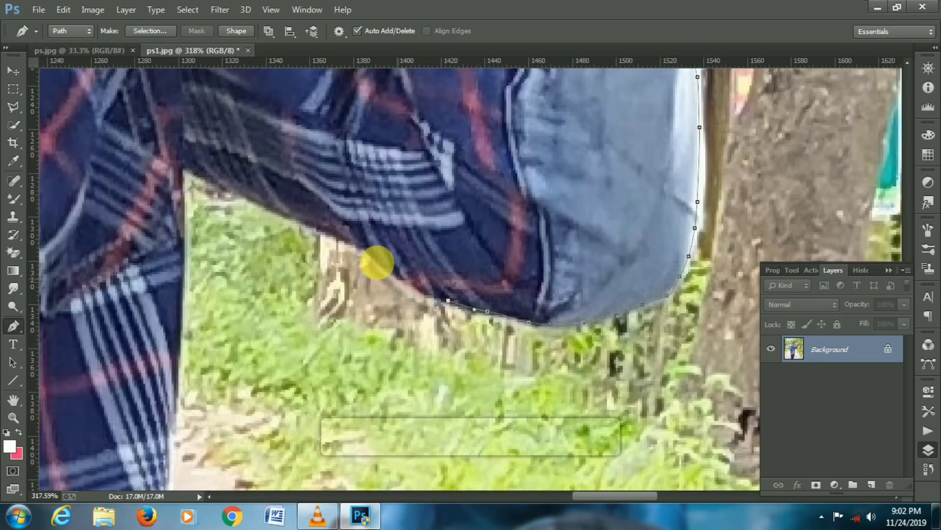
# - Trace the path along the underside of the raised sleeve to the armpit and down the side of the shirt
pyautogui.click(288, 214)
pyautogui.click(184, 170)
pyautogui.moveTo(183, 211); pyautogui.dragTo(183, 199)
pyautogui.click(179, 385)
pyautogui.click(171, 428)
pyautogui.moveTo(166, 461); pyautogui.dragTo(234, 183)
pyautogui.click(231, 245)
pyautogui.moveTo(221, 434); pyautogui.dragTo(260, 150)
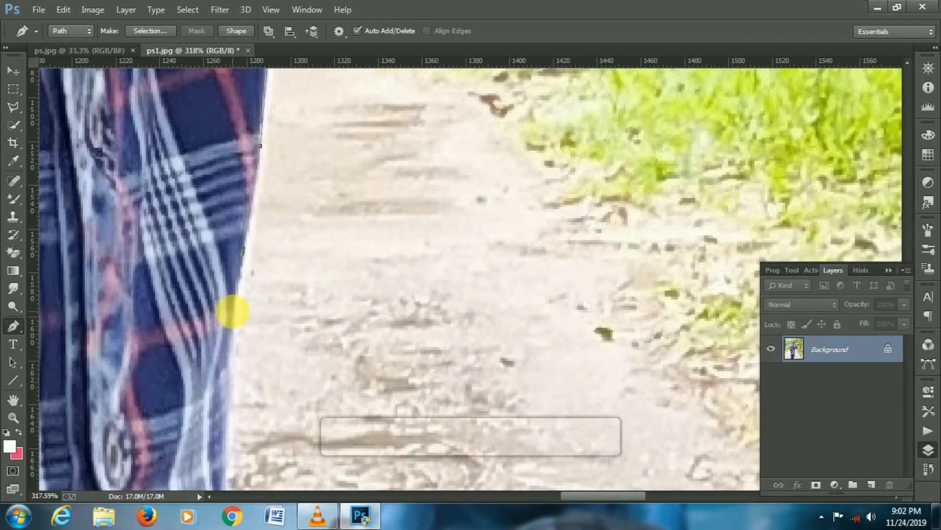
# - Continue the path down the lower side of the shirt towards its hem
pyautogui.scroll(-6, 294, 368)
pyautogui.scroll(4, 294, 367)
pyautogui.click(263, 185)
pyautogui.click(259, 377)
pyautogui.moveTo(282, 432); pyautogui.dragTo(267, 212)
pyautogui.click(242, 230)
pyautogui.click(247, 296)
pyautogui.moveTo(279, 365); pyautogui.dragTo(255, 214)
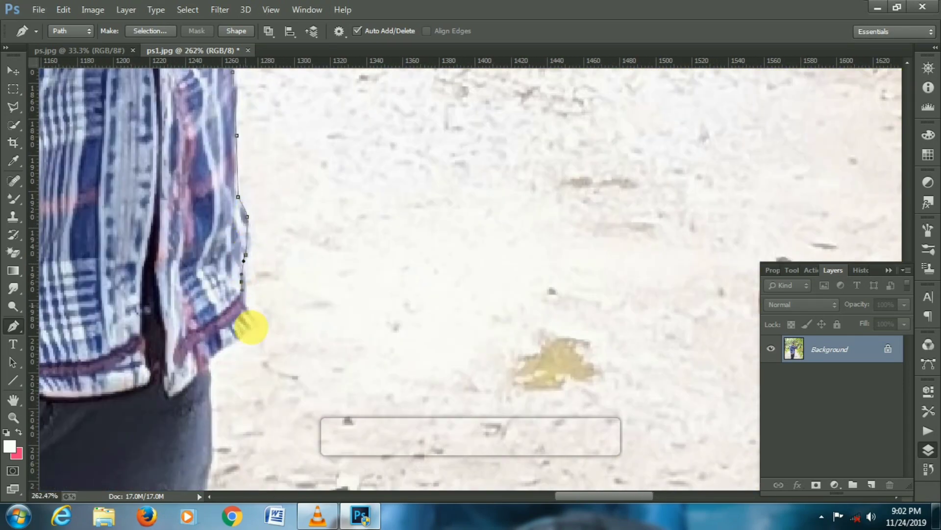
# - Trace the path around the shirt hem corner and down the outer edge of the jeans
pyautogui.click(221, 343)
pyautogui.moveTo(212, 441); pyautogui.dragTo(222, 197)
pyautogui.click(190, 324)
pyautogui.moveTo(166, 423); pyautogui.dragTo(358, 173)
pyautogui.click(268, 297)
pyautogui.click(267, 372)
pyautogui.moveTo(257, 439); pyautogui.dragTo(306, 167)
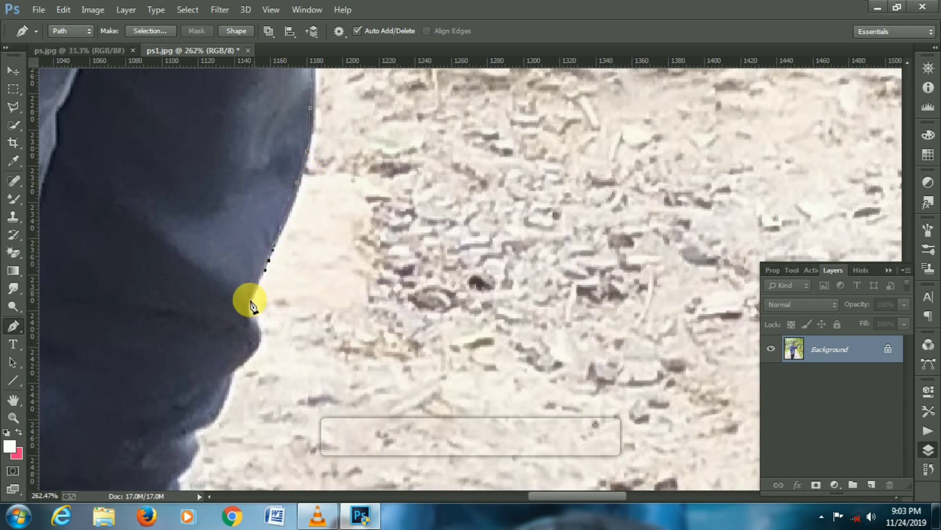
# - Trace the path down the lower trouser leg and back below the image's lower edge towards the starting point
pyautogui.moveTo(231, 389); pyautogui.dragTo(254, 205)
pyautogui.click(212, 265)
pyautogui.click(198, 444)
pyautogui.moveTo(122, 456); pyautogui.dragTo(470, 340)
pyautogui.click(385, 377)
pyautogui.moveTo(49, 374); pyautogui.dragTo(442, 389)
pyautogui.click(329, 387)
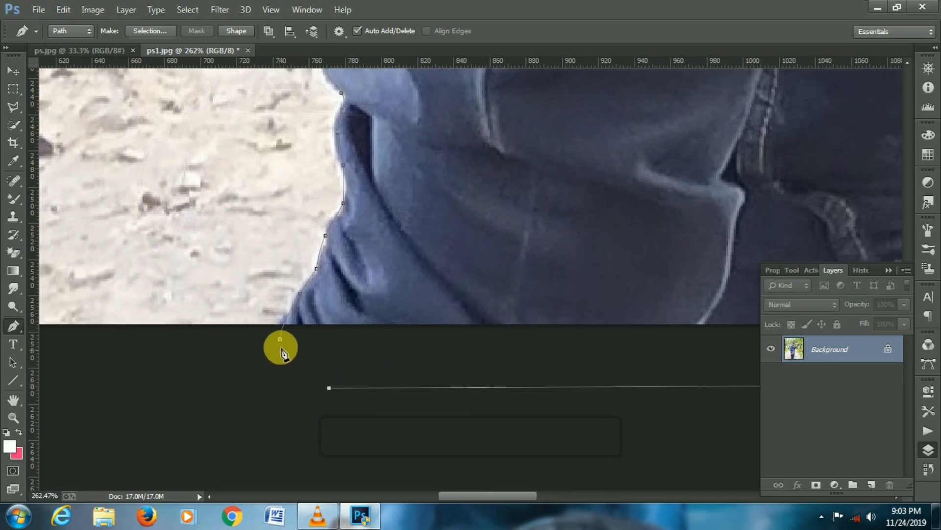
# - Close the path around the man, convert it to a selection and add a layer mask from it
pyautogui.scroll(-20, 412, 178)
pyautogui.scroll(5, 456, 279)
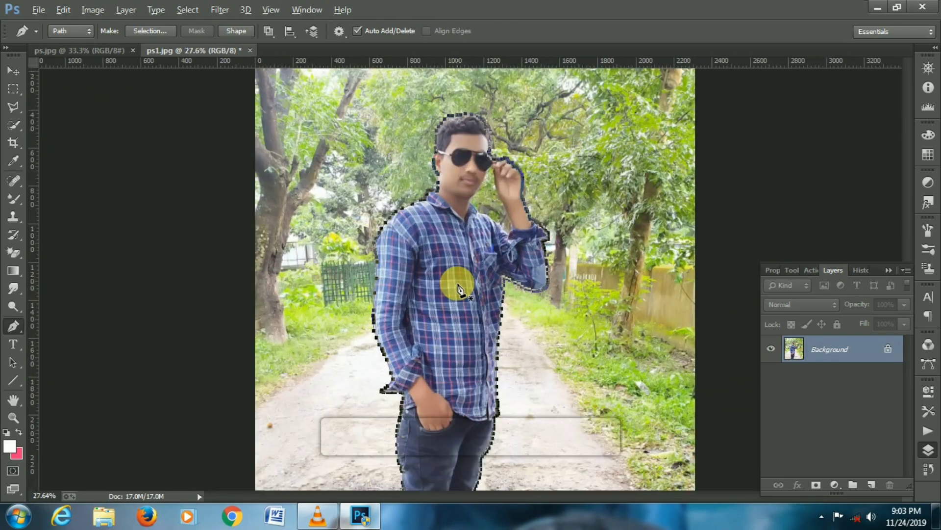
pyautogui.rightClick(451, 280)
pyautogui.click(515, 226)
pyautogui.click(542, 146)
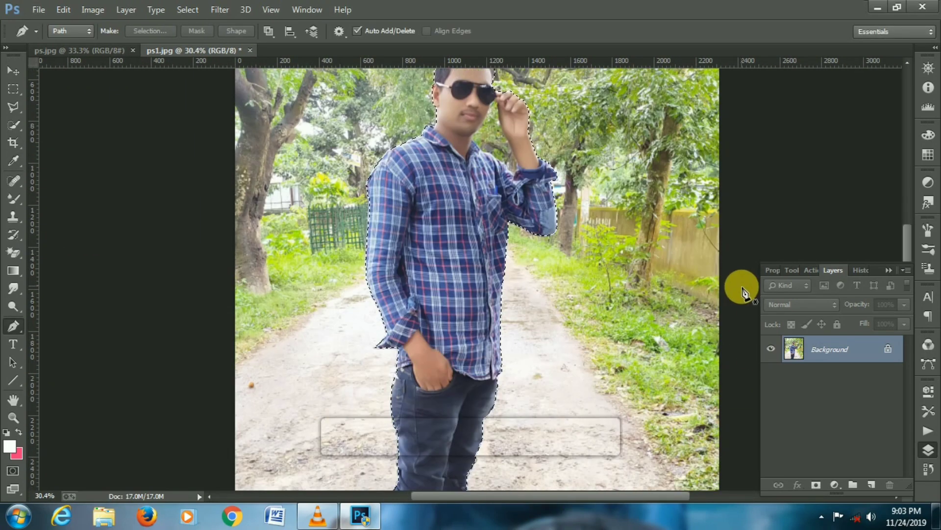
pyautogui.click(818, 484)
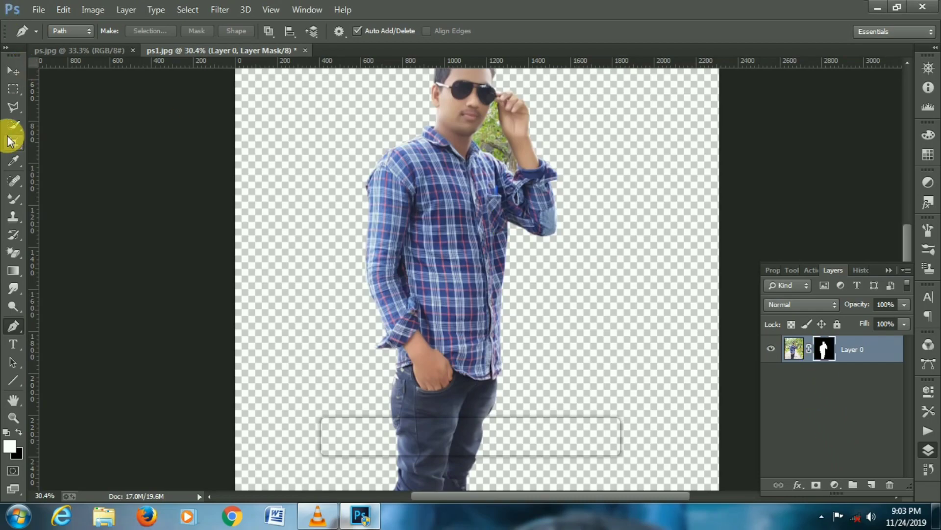
# - Mask out the background left between the raised arm and the neck
pyautogui.scroll(15, 485, 196)
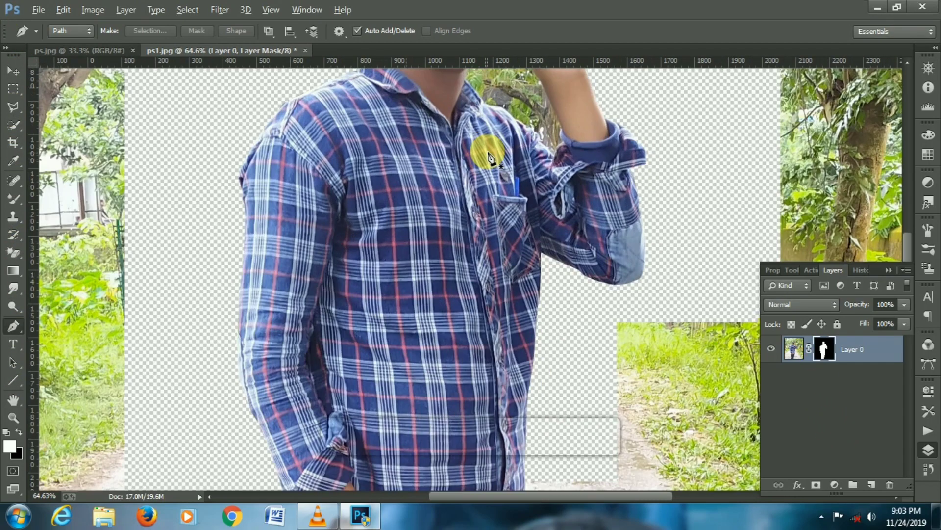
pyautogui.moveTo(514, 110); pyautogui.dragTo(487, 268)
pyautogui.scroll(-5, 487, 269)
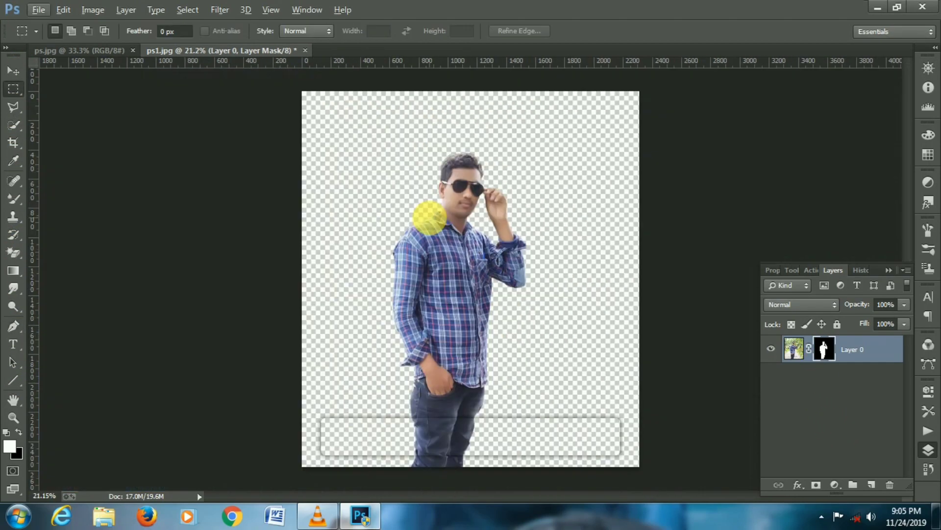
# - Set the Refine Mask view of the layer mask to On Black and apply the dialog
pyautogui.scroll(10, 437, 224)
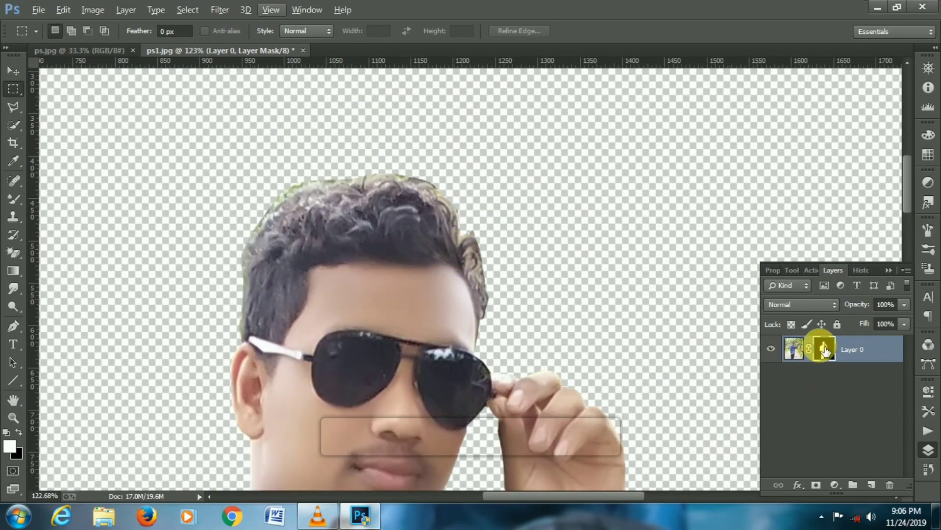
pyautogui.rightClick(822, 349)
pyautogui.click(820, 459)
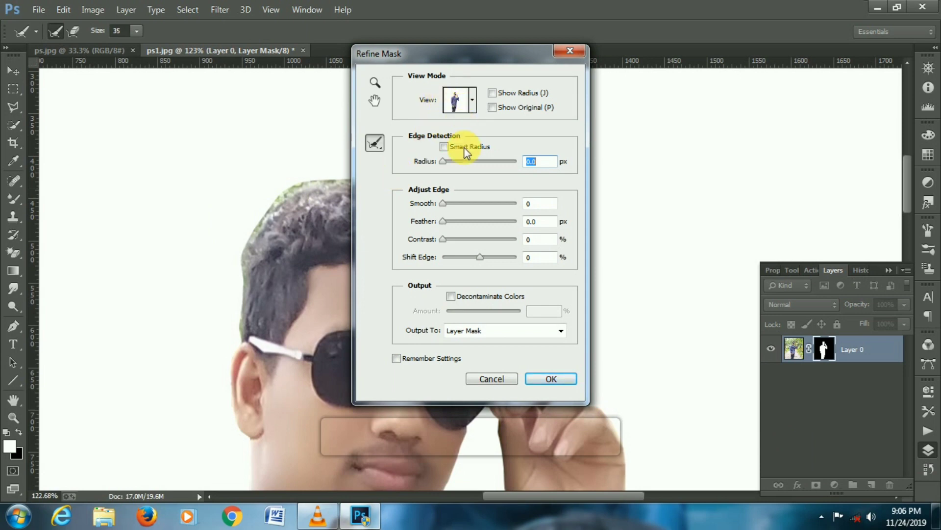
pyautogui.click(458, 100)
pyautogui.click(420, 188)
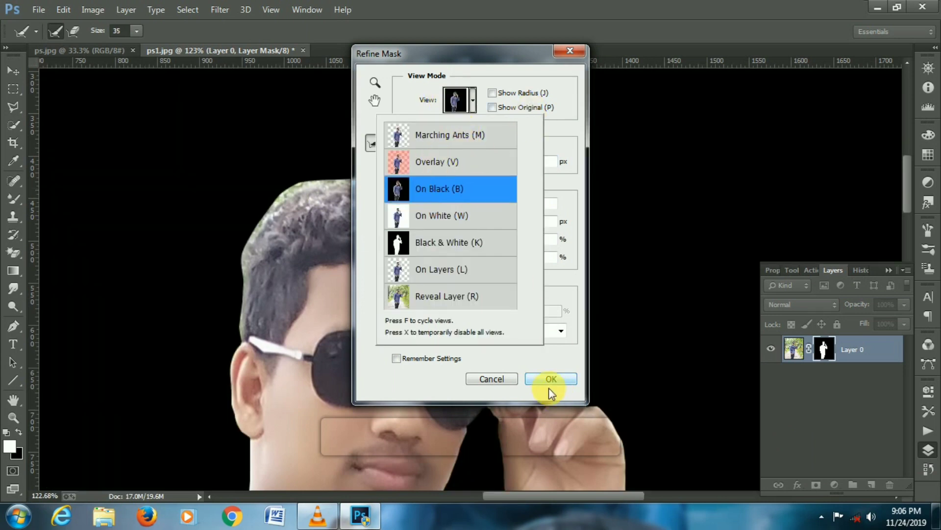
pyautogui.click(548, 380)
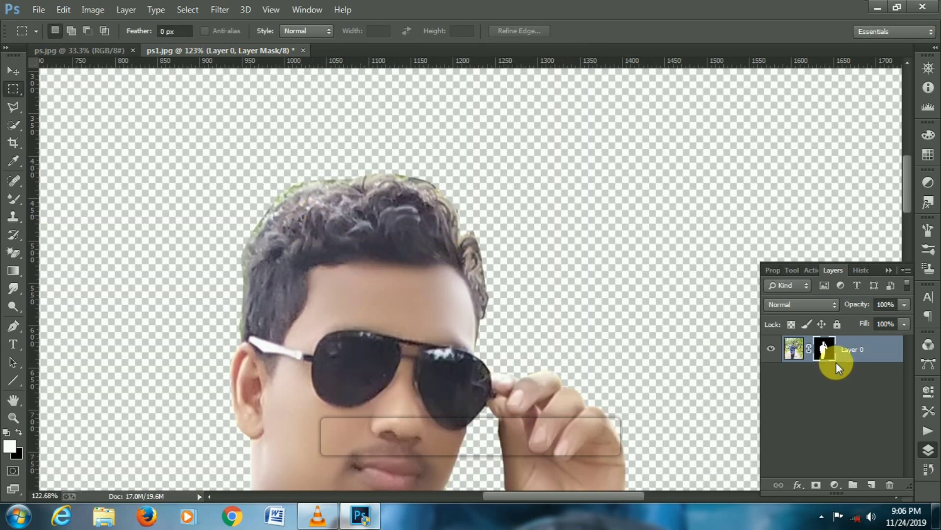
# - Reopen Refine Mask for the layer mask and brush the whole hair outline with the size 35 Refine Radius tool
pyautogui.rightClick(836, 362)
pyautogui.click(829, 464)
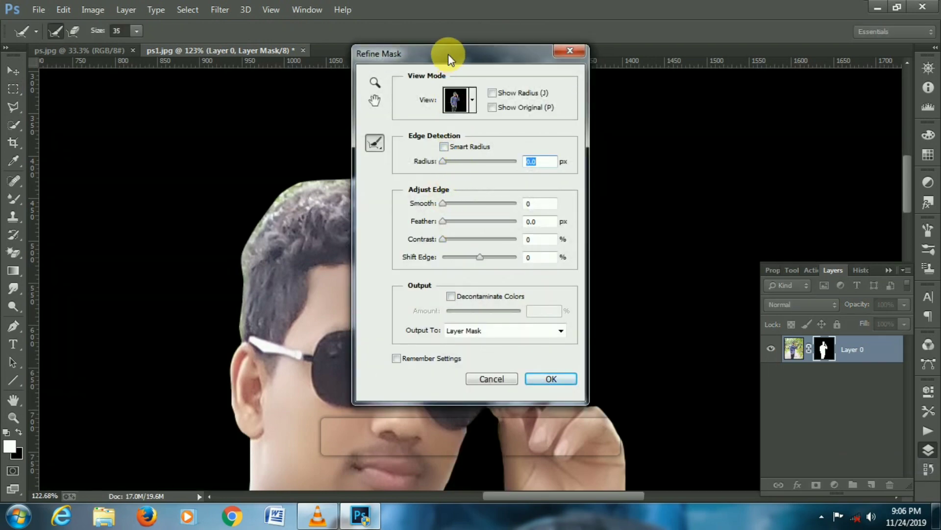
pyautogui.moveTo(448, 54); pyautogui.dragTo(691, 100)
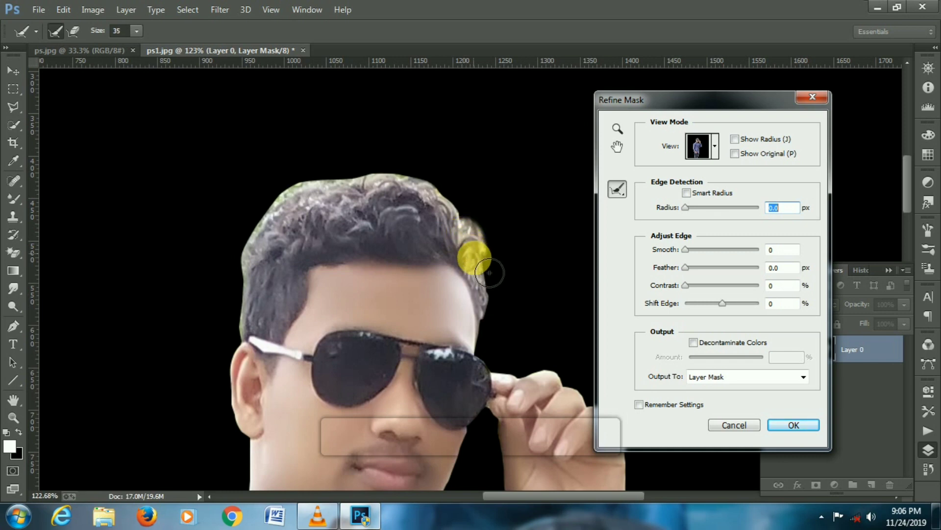
pyautogui.moveTo(489, 272)
pyautogui.mouseDown()
pyautogui.moveTo(504, 321)
pyautogui.moveTo(470, 223)
pyautogui.moveTo(399, 195)
pyautogui.moveTo(297, 212)
pyautogui.moveTo(256, 261)
pyautogui.moveTo(284, 239)
pyautogui.moveTo(261, 245)
pyautogui.moveTo(253, 301)
pyautogui.mouseUp()
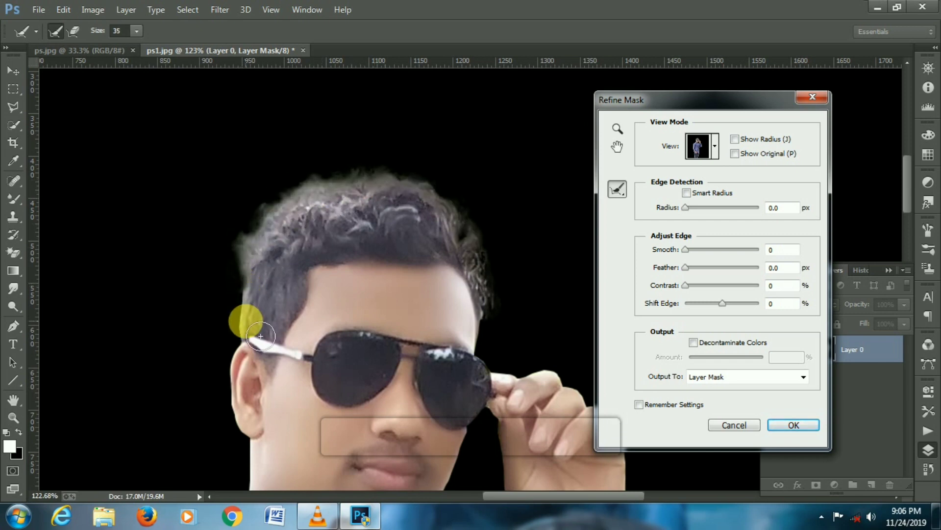
pyautogui.scroll(-4, 272, 314)
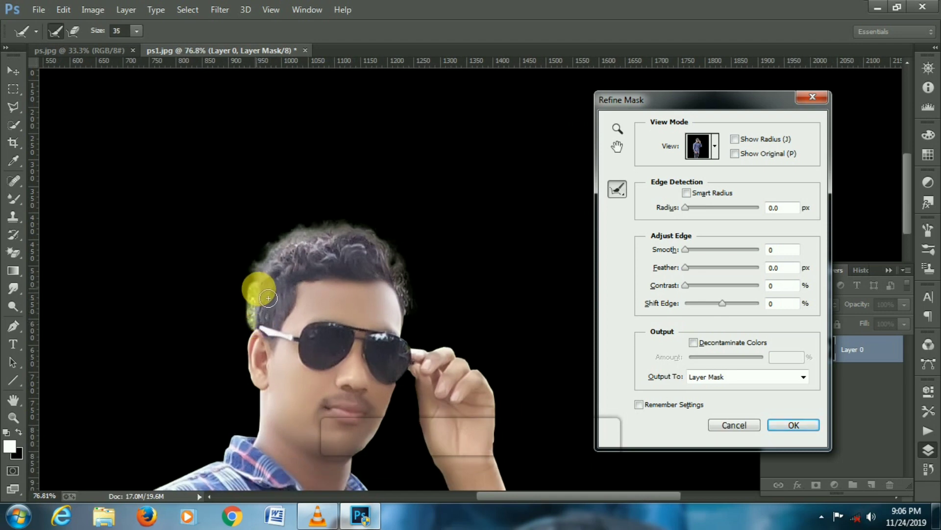
pyautogui.moveTo(268, 297)
pyautogui.mouseDown()
pyautogui.moveTo(292, 258)
pyautogui.moveTo(266, 285)
pyautogui.mouseUp()
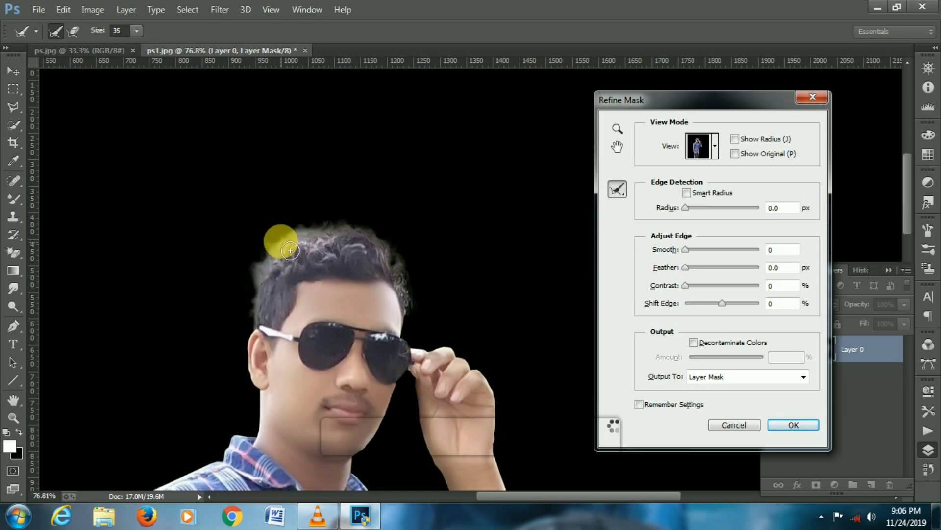
pyautogui.moveTo(311, 240); pyautogui.dragTo(427, 271)
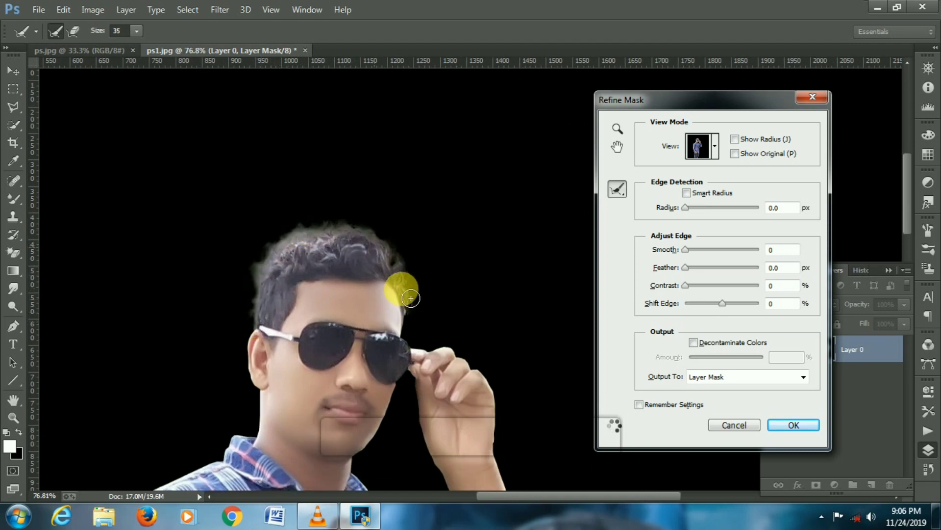
pyautogui.moveTo(418, 322)
pyautogui.mouseDown()
pyautogui.moveTo(452, 327)
pyautogui.moveTo(371, 299)
pyautogui.moveTo(379, 293)
pyautogui.moveTo(426, 320)
pyautogui.moveTo(414, 282)
pyautogui.mouseUp()
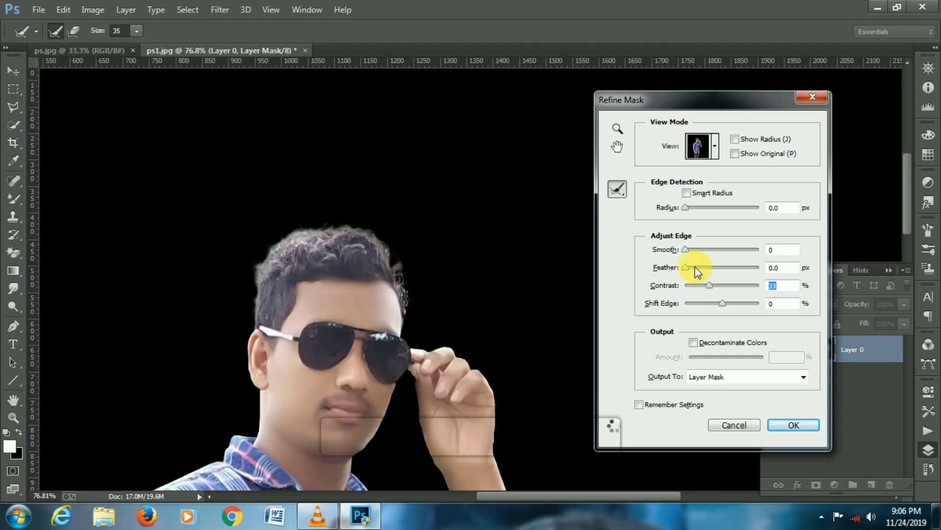
# - Set the Refine Mask contrast to 33%, feather to 2.1 px and smooth to 10, and apply the refinement
pyautogui.moveTo(695, 266); pyautogui.dragTo(693, 250)
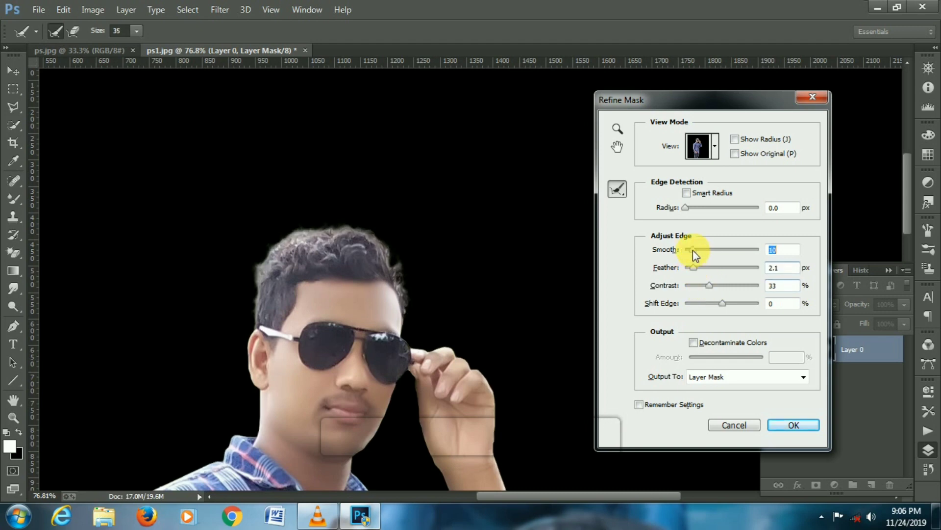
pyautogui.click(791, 424)
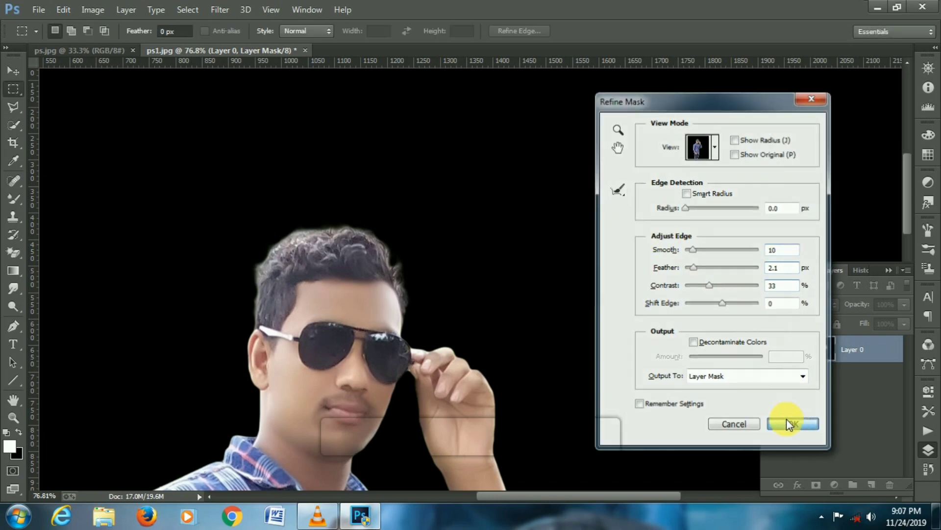
# - Apply the layer mask permanently to the man's layer
pyautogui.scroll(-5, 532, 255)
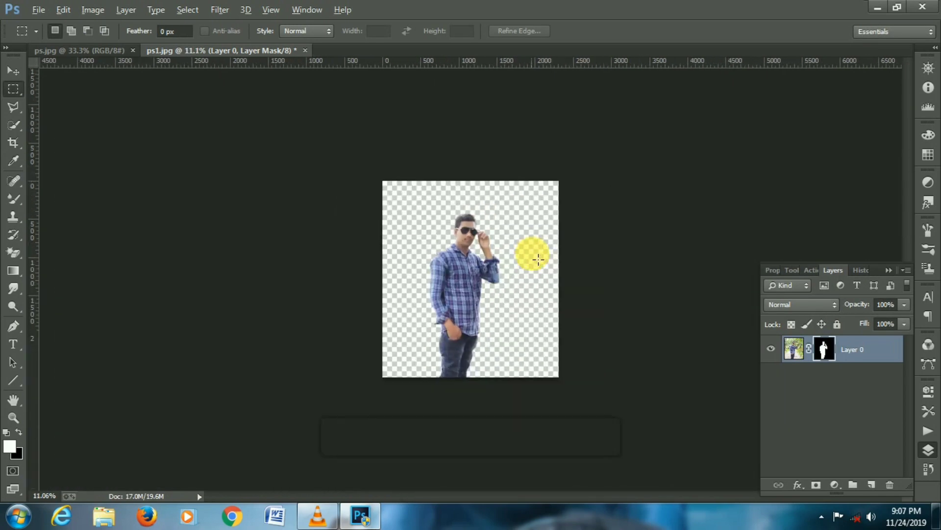
pyautogui.rightClick(832, 352)
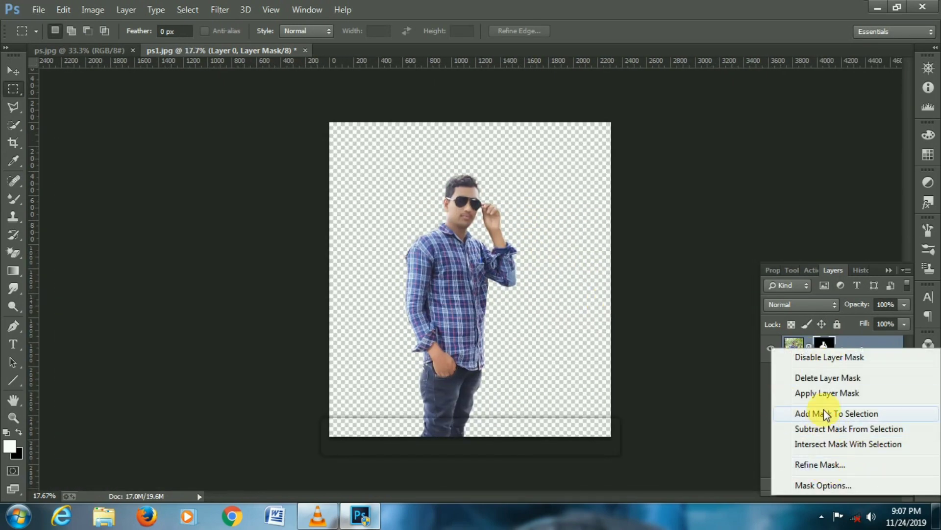
pyautogui.click(828, 393)
pyautogui.scroll(-2, 521, 294)
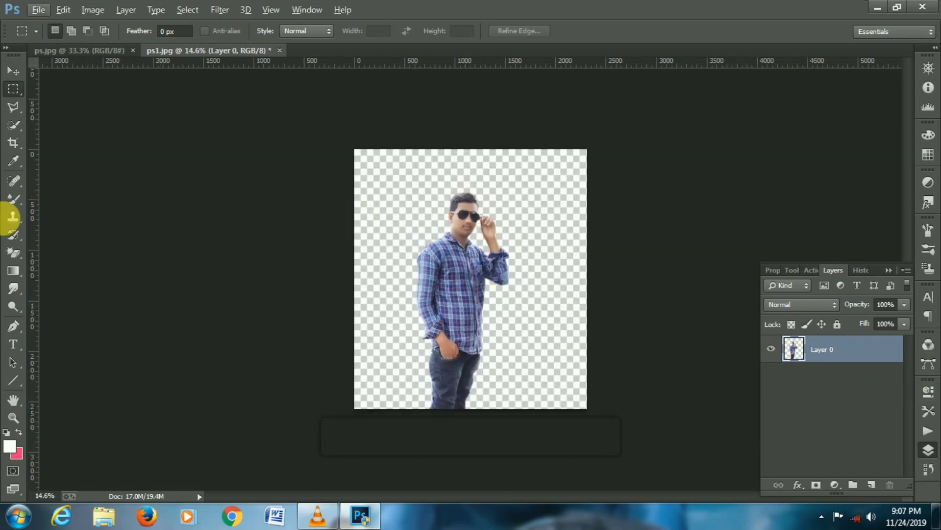
# - Extend the canvas upward above the man's head with the Crop tool
pyautogui.click(13, 143)
pyautogui.moveTo(467, 151); pyautogui.dragTo(467, 134)
pyautogui.click(693, 32)
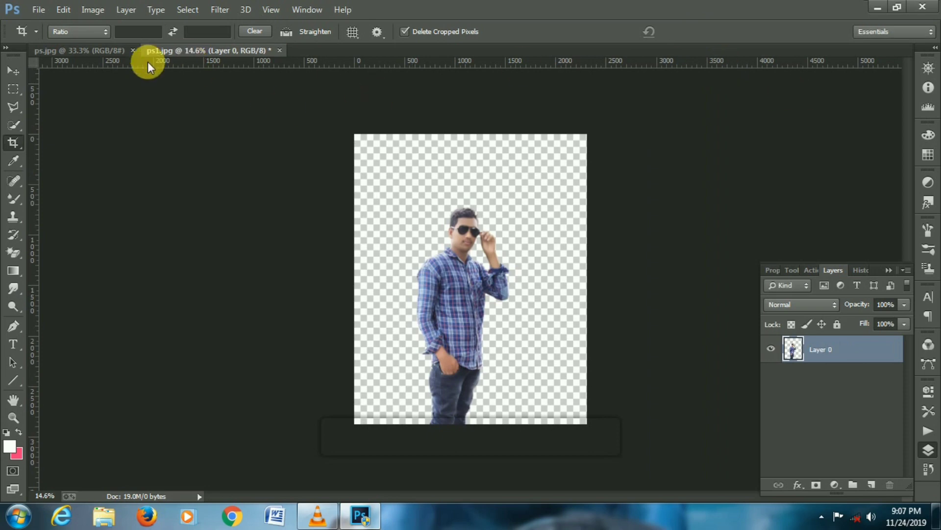
# - Bring the blurred forest image from ps.jpg into the ps1.jpg document as a new layer
pyautogui.click(87, 54)
pyautogui.click(15, 72)
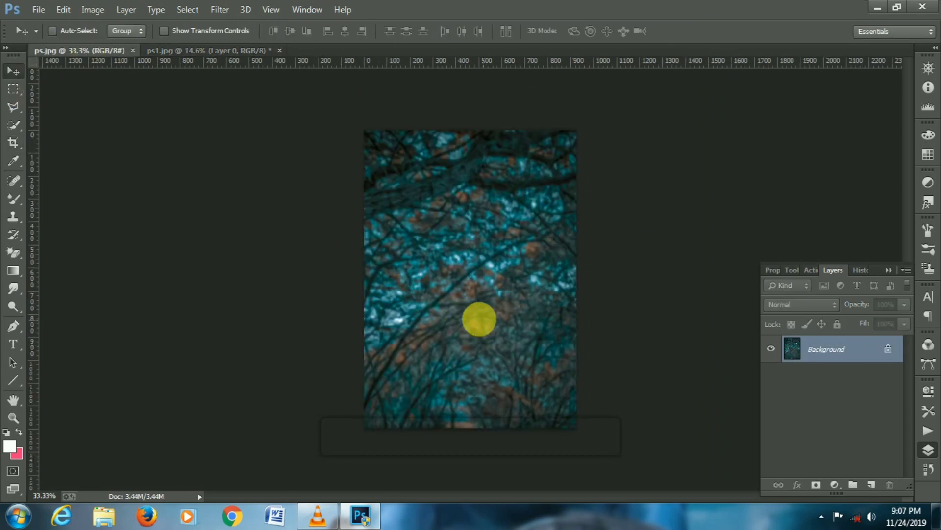
pyautogui.moveTo(193, 51); pyautogui.dragTo(452, 298)
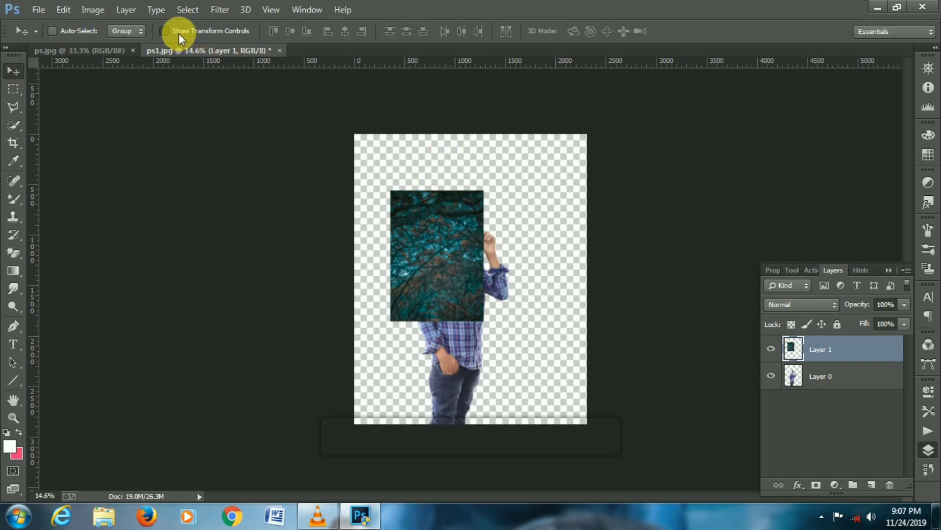
# - Enlarge the forest layer to about 267% to cover the canvas and move it below the man's layer
pyautogui.moveTo(484, 320); pyautogui.dragTo(565, 432)
pyautogui.moveTo(490, 328); pyautogui.dragTo(508, 331)
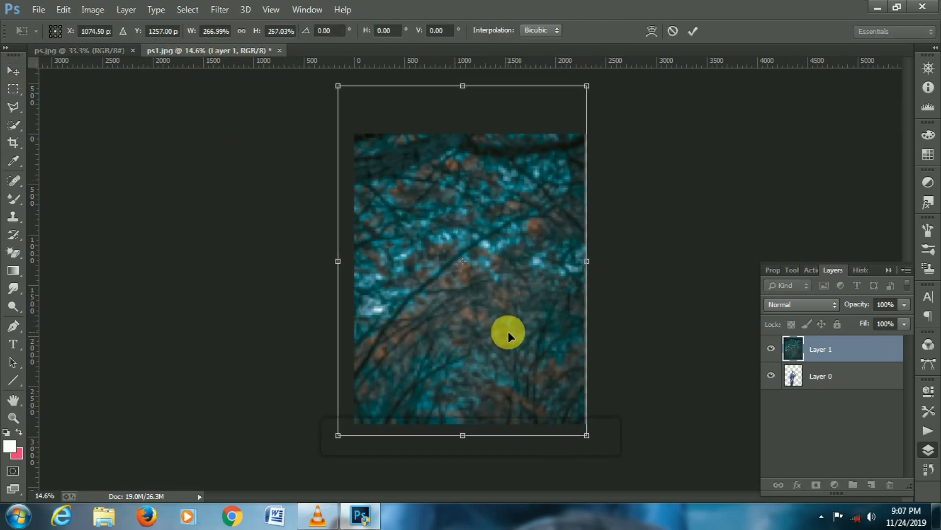
pyautogui.press('Return')
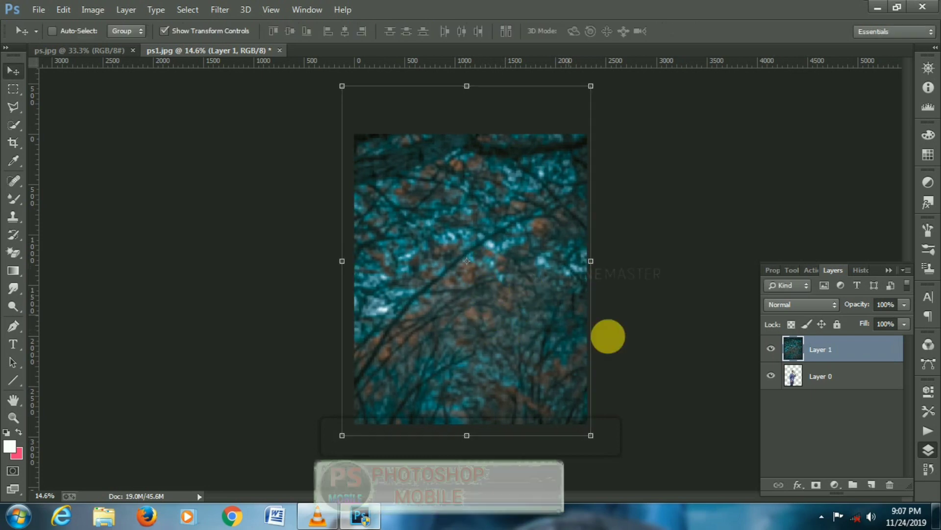
pyautogui.moveTo(815, 350); pyautogui.dragTo(816, 384)
# - Scale the man's layer to about 117% and position him near the canvas centre, with his legs reaching the lower edge
pyautogui.click(841, 352)
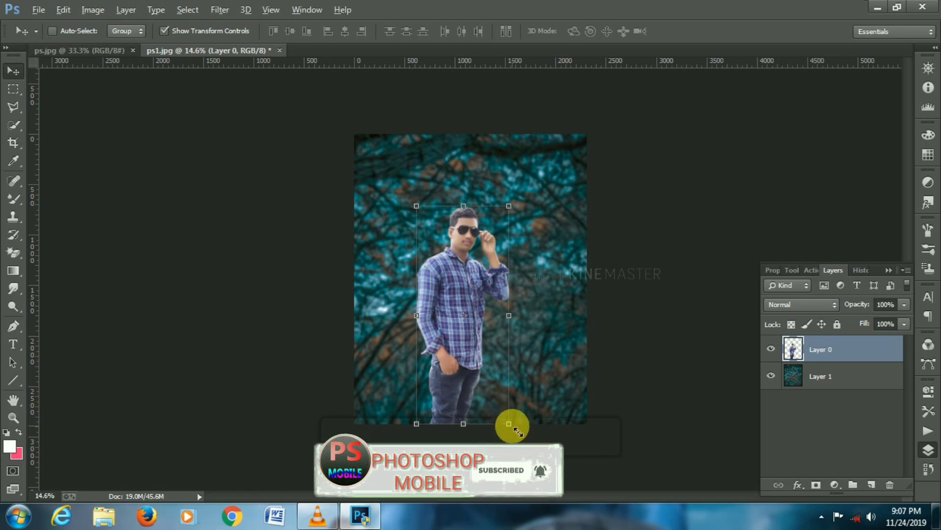
pyautogui.moveTo(508, 421); pyautogui.dragTo(507, 396)
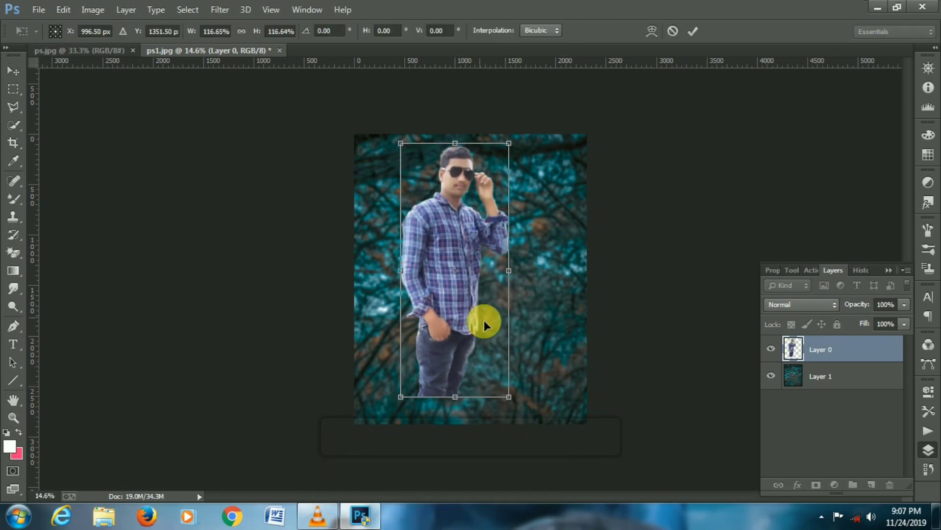
pyautogui.moveTo(484, 319); pyautogui.dragTo(486, 349)
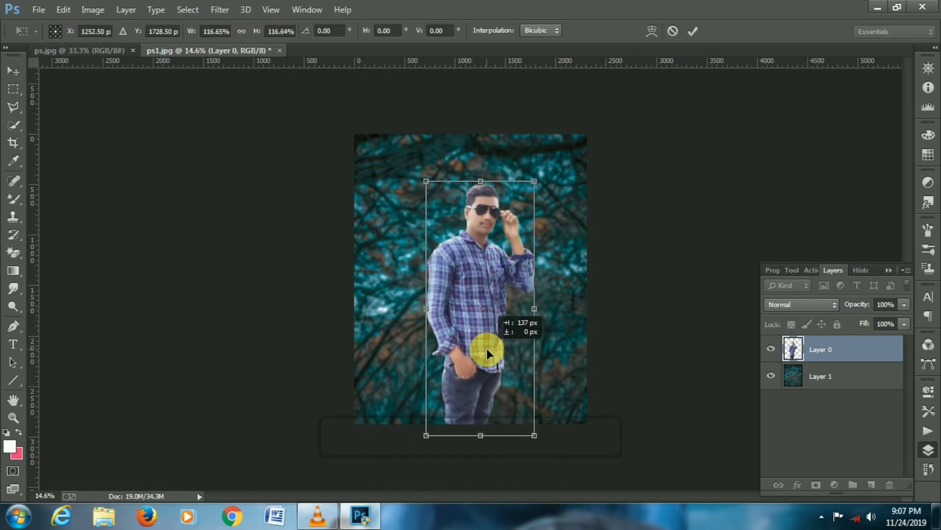
pyautogui.moveTo(481, 307); pyautogui.dragTo(479, 293)
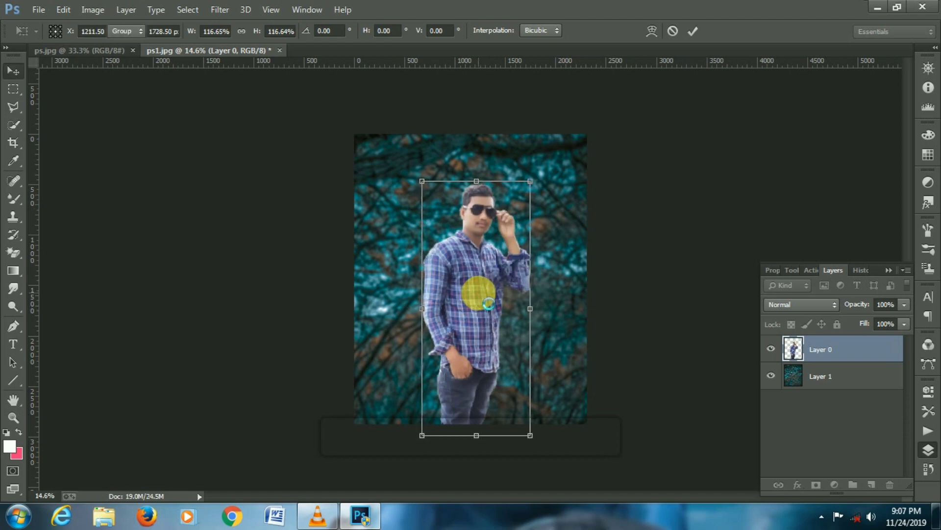
pyautogui.press('Return')
# - Switch to the Eraser tool and set up its size 40 brush at the edge of the man's hair
pyautogui.scroll(4, 461, 225)
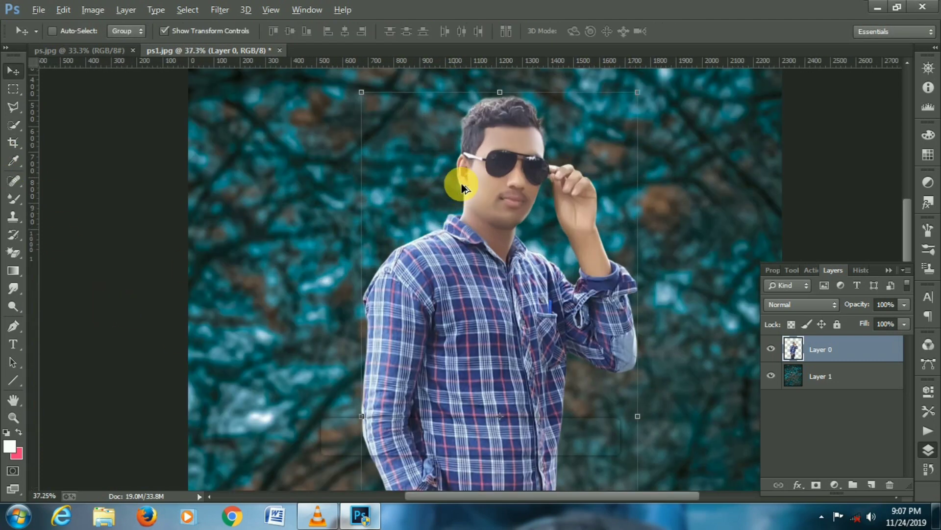
pyautogui.scroll(-3, 466, 193)
pyautogui.scroll(6, 549, 259)
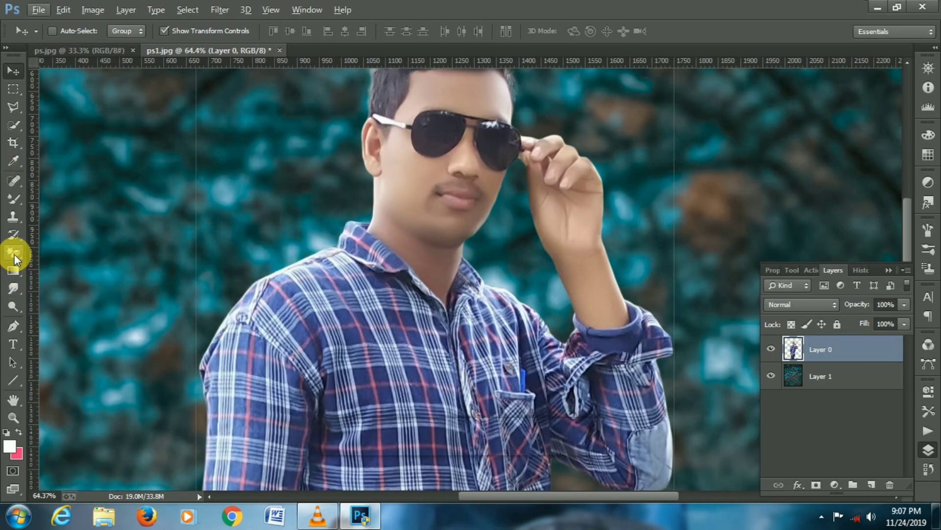
pyautogui.click(15, 254)
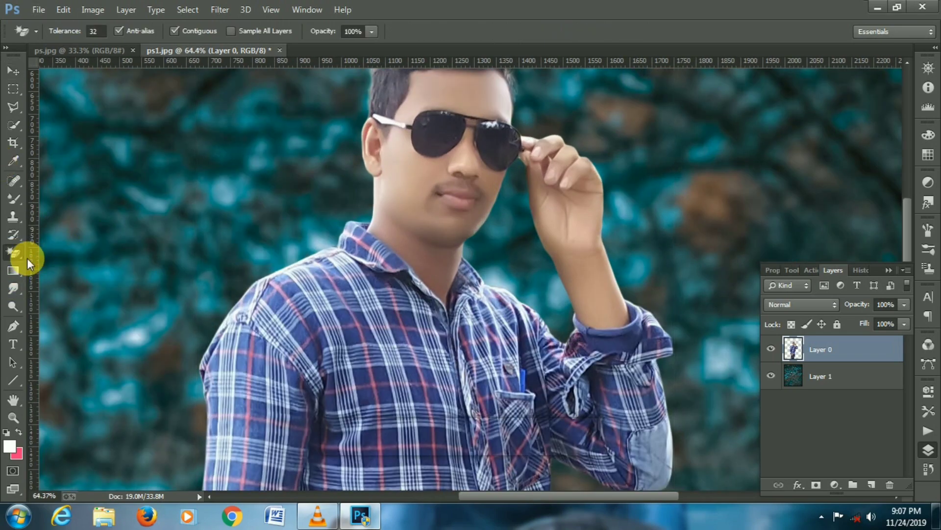
pyautogui.rightClick(20, 255)
pyautogui.click(52, 252)
pyautogui.scroll(2, 196, 192)
pyautogui.moveTo(343, 192)
pyautogui.mouseDown()
pyautogui.moveTo(352, 313)
pyautogui.moveTo(305, 305)
pyautogui.moveTo(296, 284)
pyautogui.mouseUp()
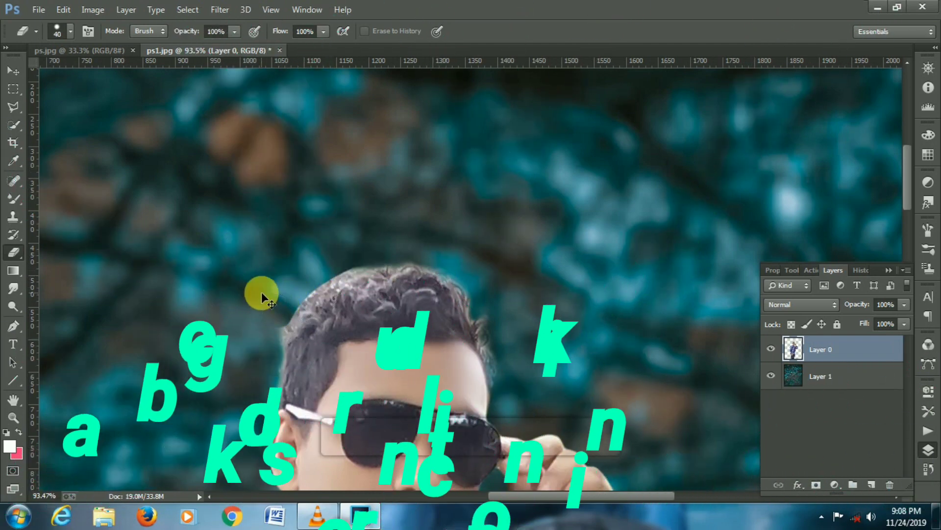
pyautogui.rightClick(250, 257)
pyautogui.click(333, 312)
pyautogui.click(232, 239)
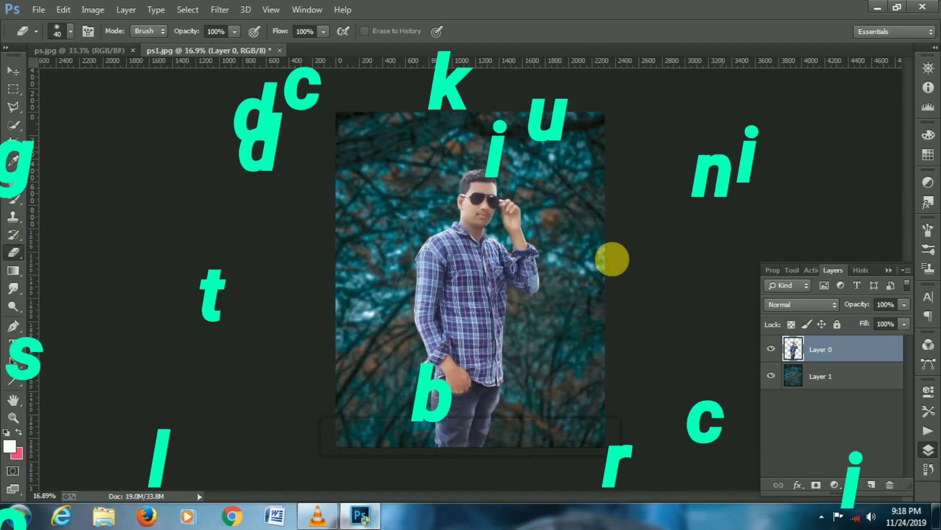
# - Open the forest layer in the Camera Raw Filter and set the HSL luminance of Aquas to +99 and Blues to +34
pyautogui.click(816, 376)
pyautogui.click(222, 10)
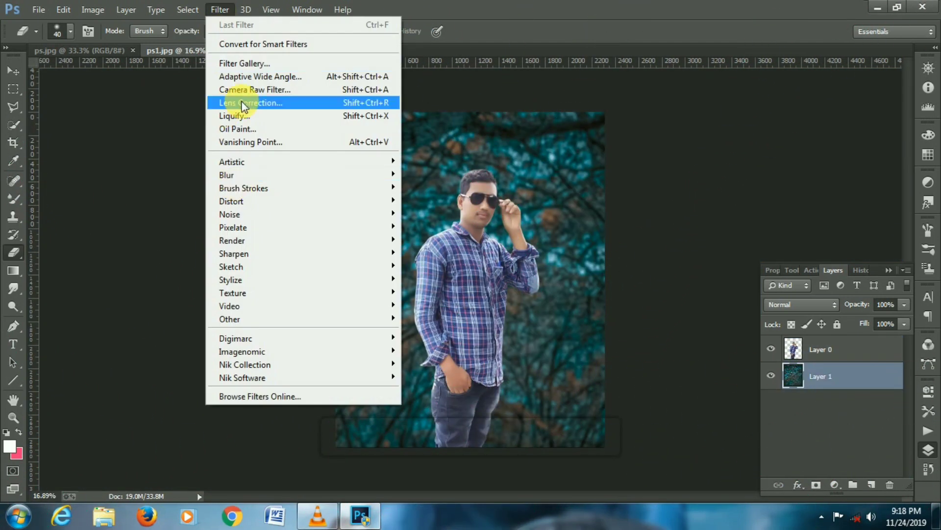
pyautogui.click(242, 90)
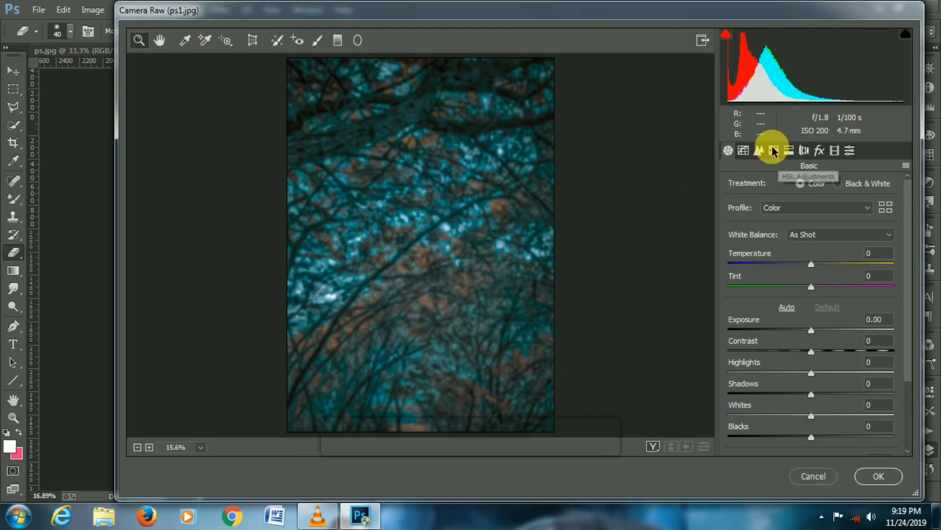
pyautogui.click(774, 150)
pyautogui.click(824, 184)
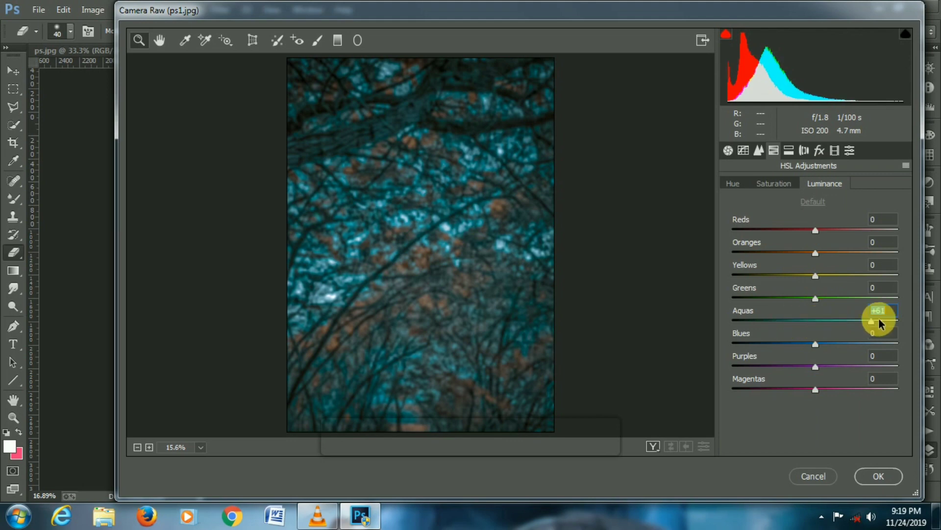
pyautogui.moveTo(879, 319)
pyautogui.mouseDown()
pyautogui.moveTo(832, 321)
pyautogui.moveTo(897, 321)
pyautogui.mouseUp()
pyautogui.moveTo(816, 344); pyautogui.dragTo(846, 345)
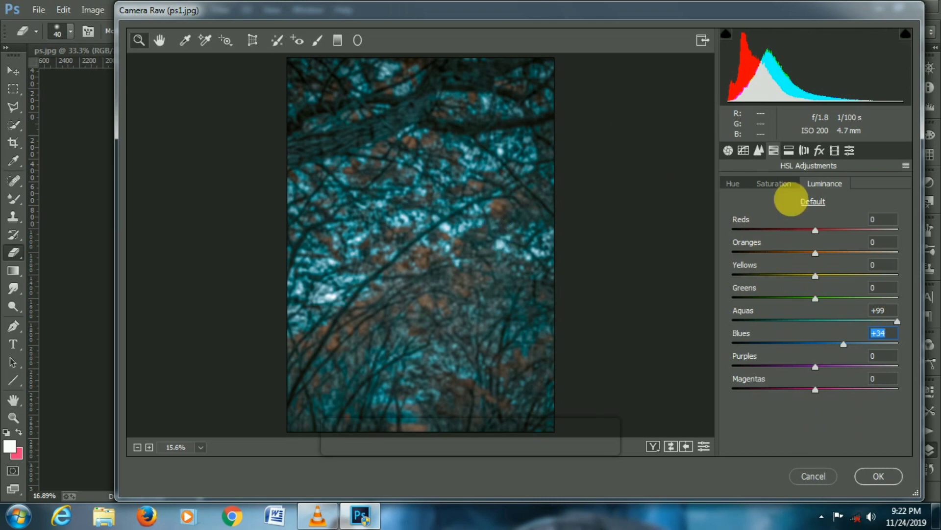
# - Raise the saturation of Aquas and Blues, set their hues to +40 and -22, and apply the Camera Raw Filter
pyautogui.click(775, 184)
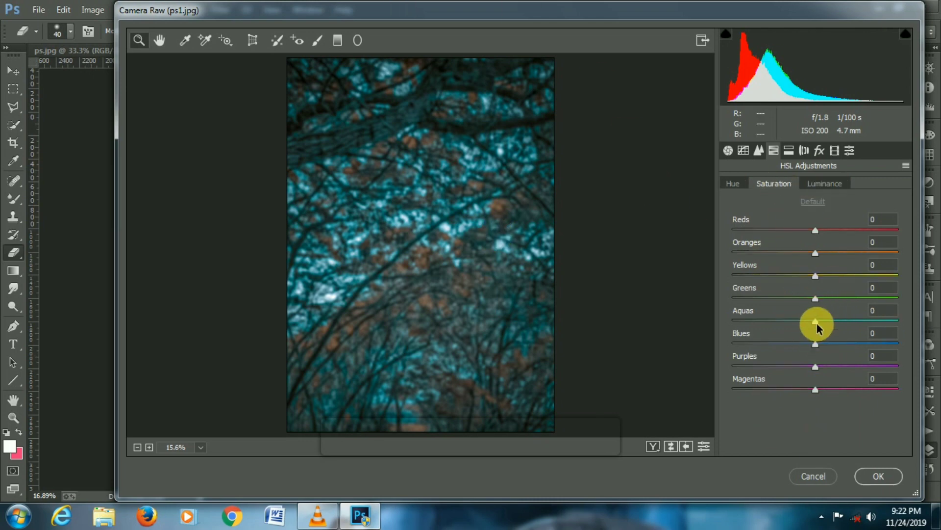
pyautogui.moveTo(817, 324); pyautogui.dragTo(868, 346)
pyautogui.click(733, 183)
pyautogui.moveTo(816, 321); pyautogui.dragTo(800, 346)
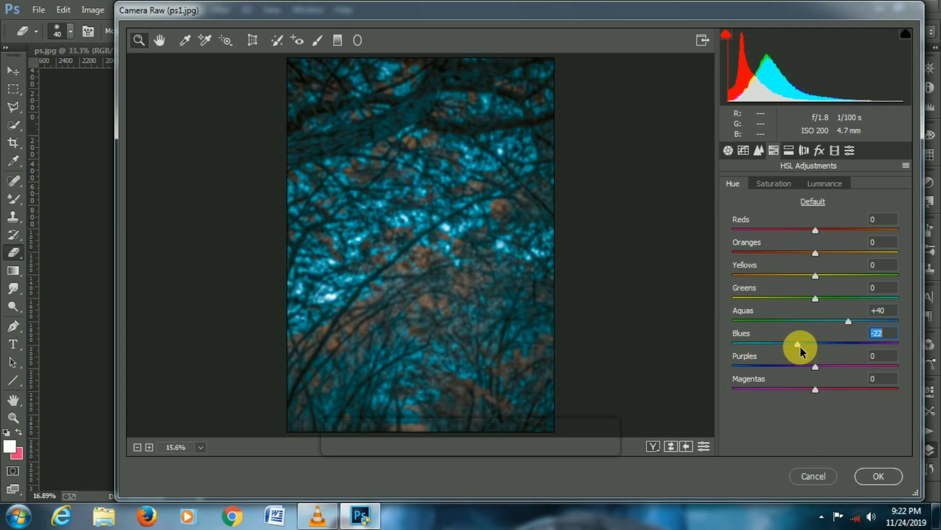
pyautogui.click(874, 473)
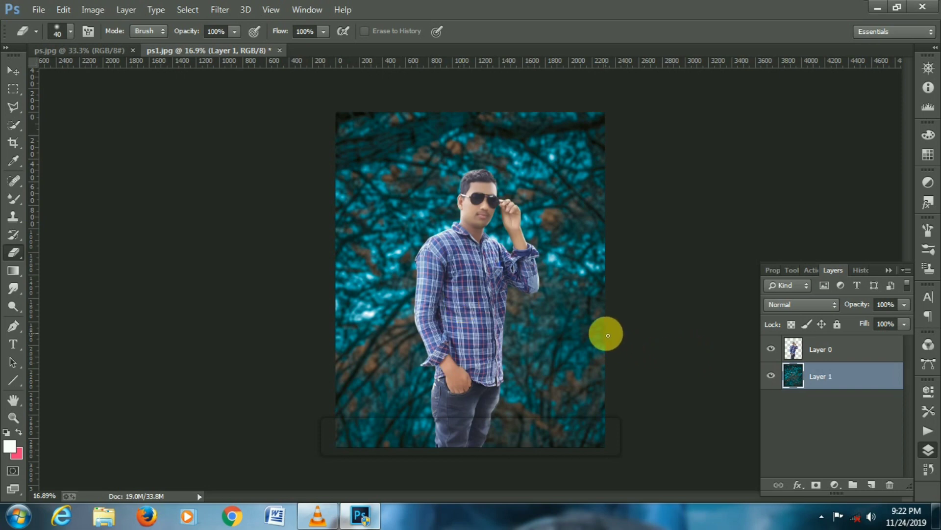
# - Draw a white 20 px line with the Line Tool diagonally across the canvas, from just outside its upper-left corner to past its lower-right corner
pyautogui.scroll(-2, 552, 319)
pyautogui.scroll(2, 551, 319)
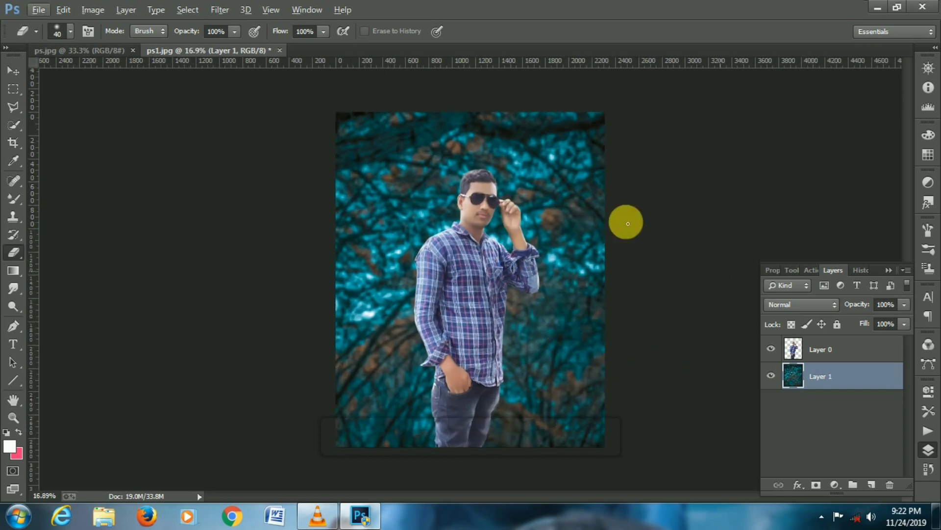
pyautogui.click(9, 275)
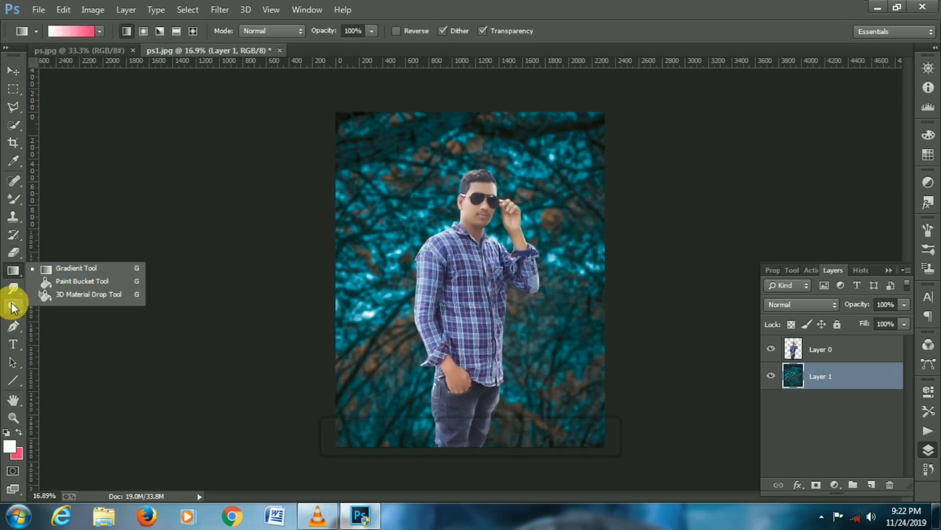
pyautogui.click(13, 273)
pyautogui.click(10, 381)
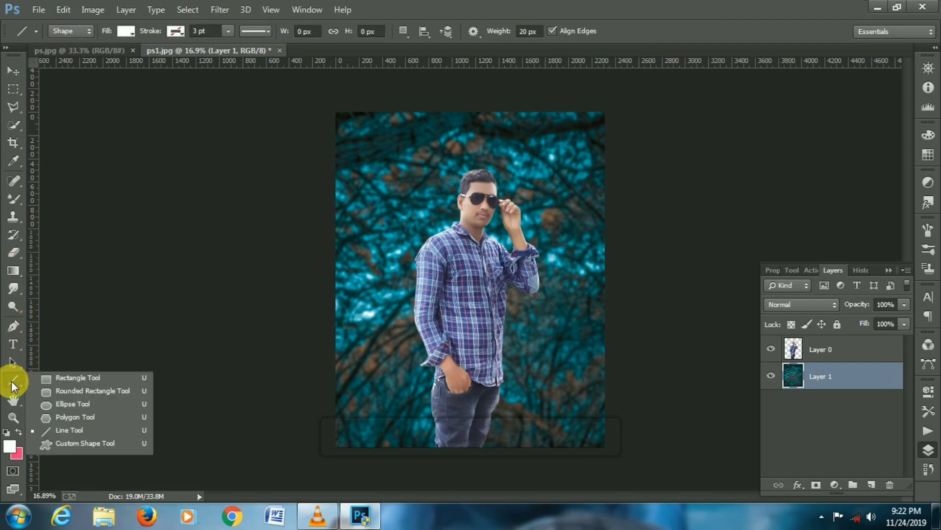
pyautogui.click(72, 430)
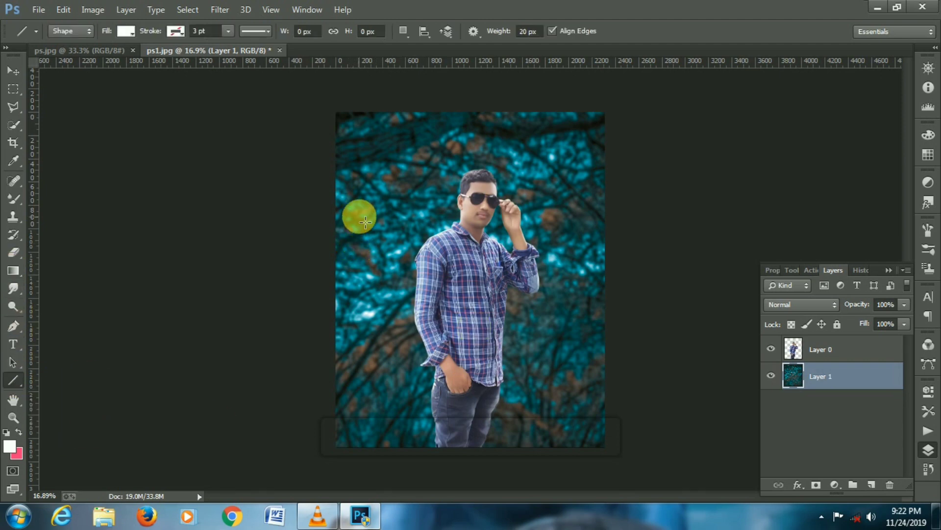
pyautogui.moveTo(331, 105); pyautogui.dragTo(621, 465)
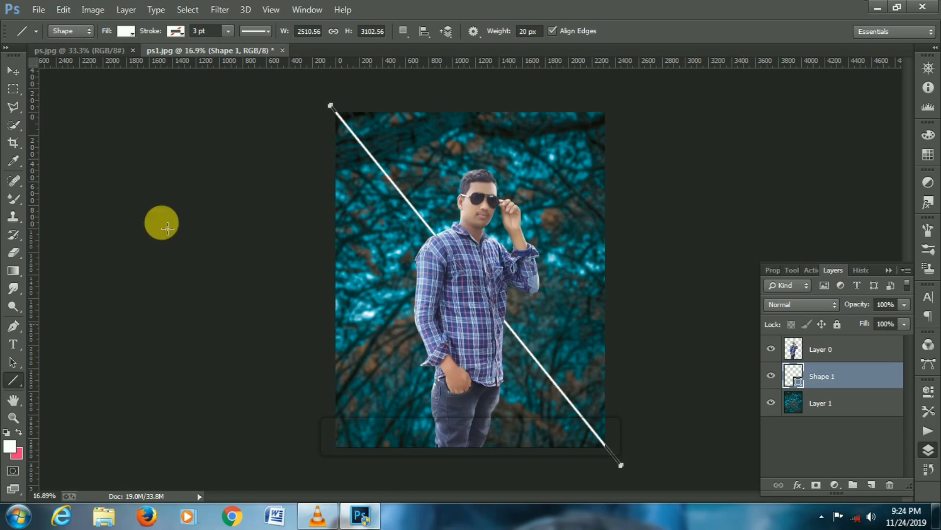
# - Move the line's layer above the man's layer and fill the line with the pink background colour
pyautogui.doubleClick(836, 380)
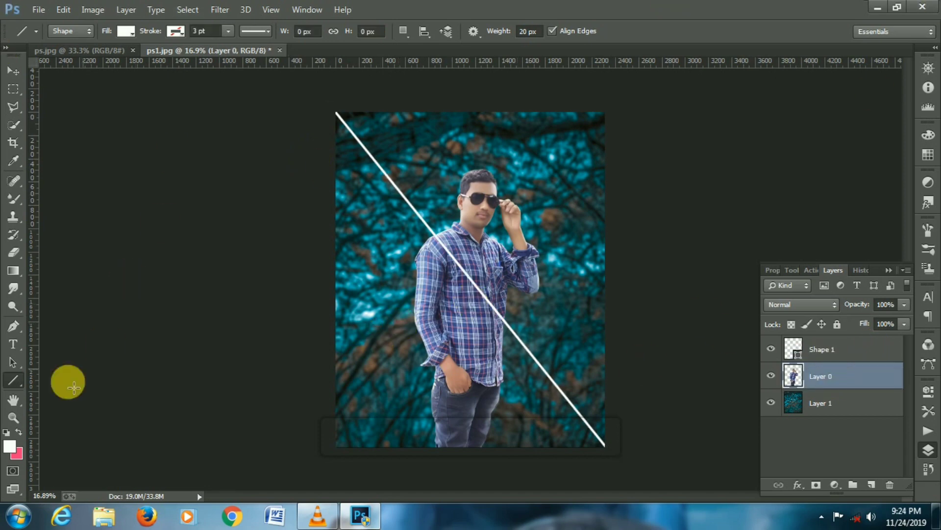
pyautogui.hotkey('ctrl', 'BackSpace')
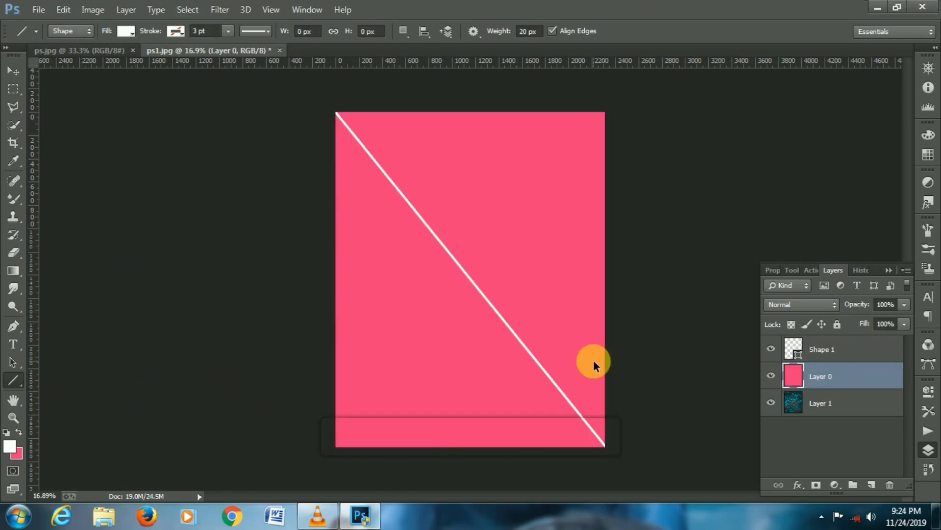
pyautogui.hotkey('ctrl', 'z')
pyautogui.click(839, 357)
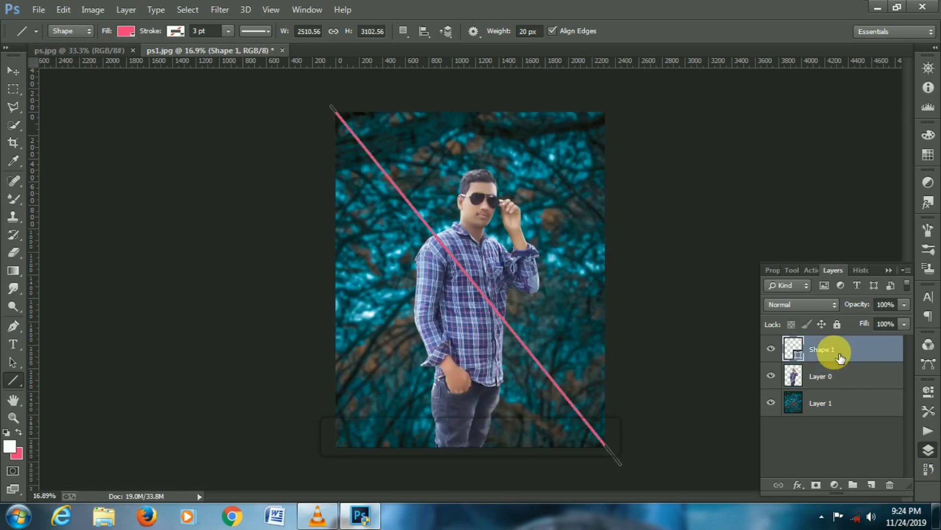
# - Set the background colour to blue #0a45ee and recolour the diagonal line with it
pyautogui.click(17, 452)
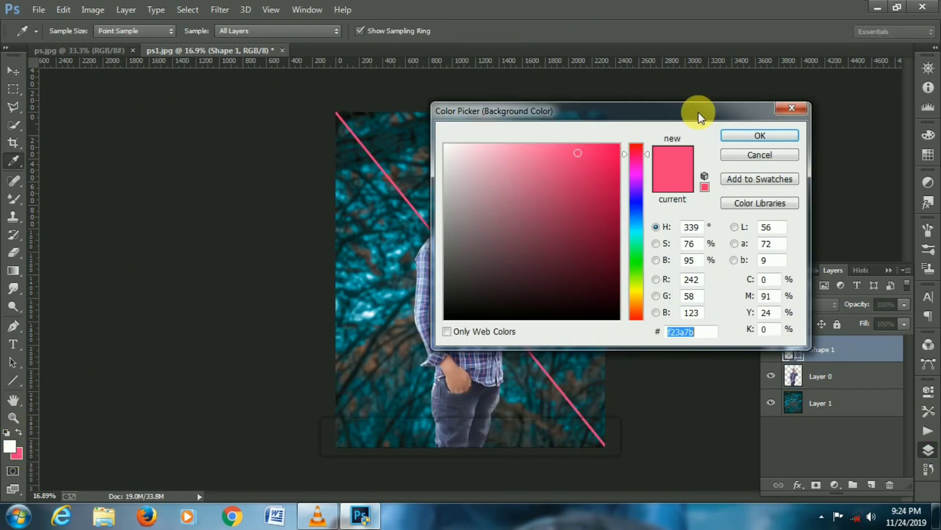
pyautogui.moveTo(698, 111); pyautogui.dragTo(810, 113)
pyautogui.moveTo(744, 256); pyautogui.dragTo(749, 211)
pyautogui.click(724, 157)
pyautogui.click(839, 139)
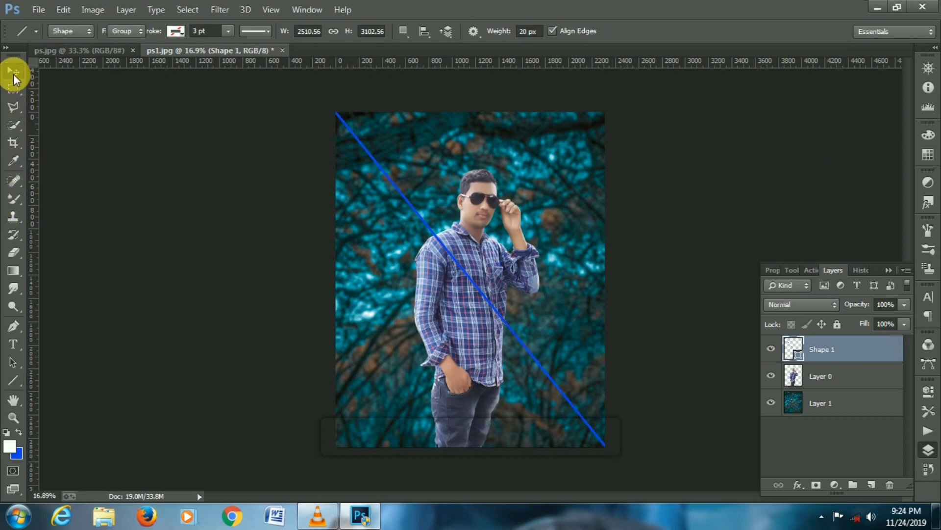
# - Scale the diagonal line up proportionally about its centre so it becomes thicker and extends far beyond the canvas corners
pyautogui.click(13, 71)
pyautogui.moveTo(621, 465); pyautogui.dragTo(668, 522)
pyautogui.scroll(-2, 579, 400)
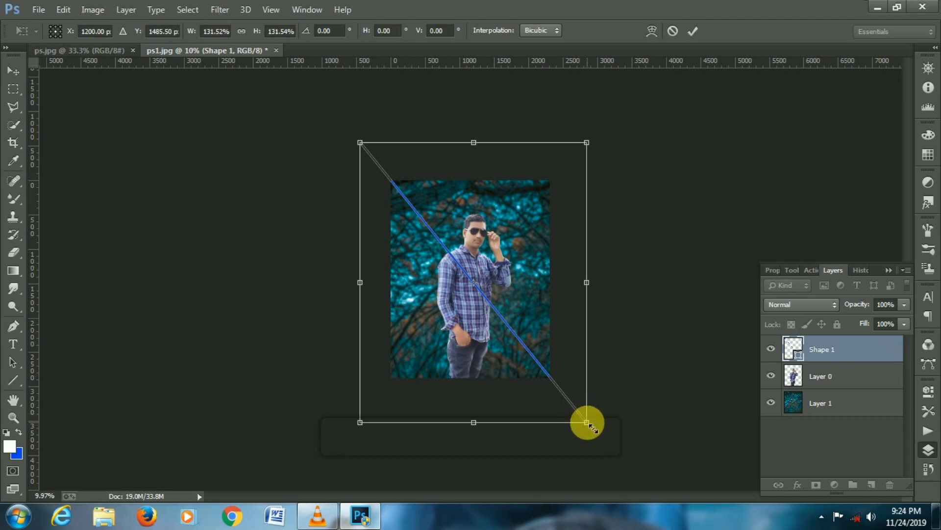
pyautogui.moveTo(586, 422); pyautogui.dragTo(678, 527)
pyautogui.press('Return')
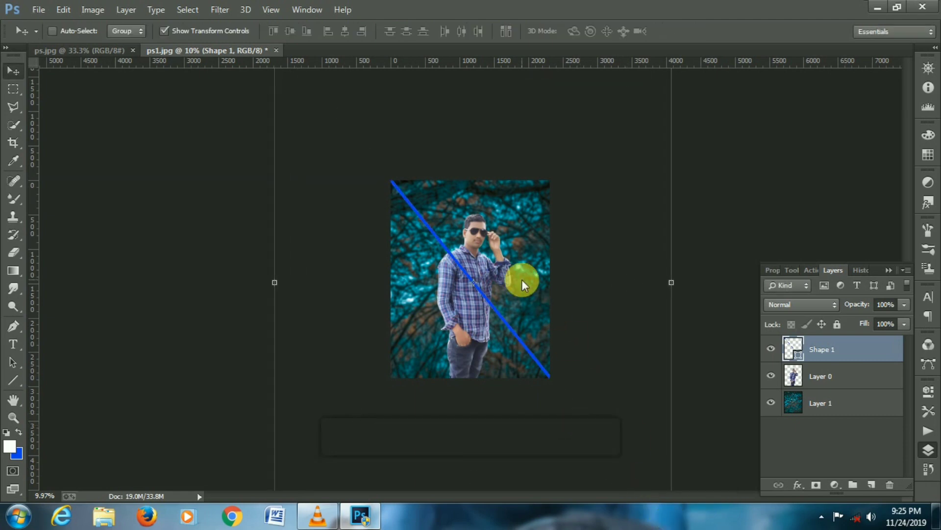
pyautogui.scroll(-2, 522, 279)
pyautogui.scroll(3, 522, 278)
pyautogui.scroll(1, 523, 283)
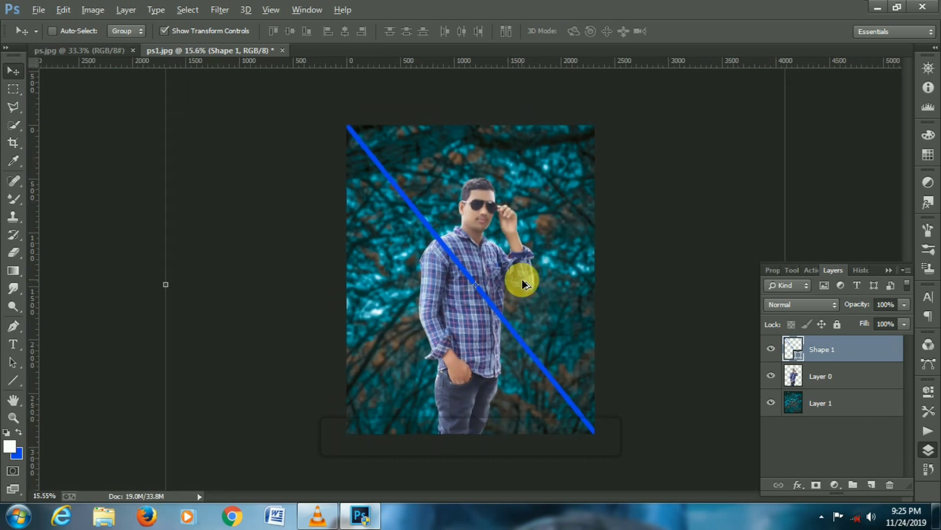
# - Set the background colour to a bright red with hue 4° and fill the diagonal line with it
pyautogui.click(17, 452)
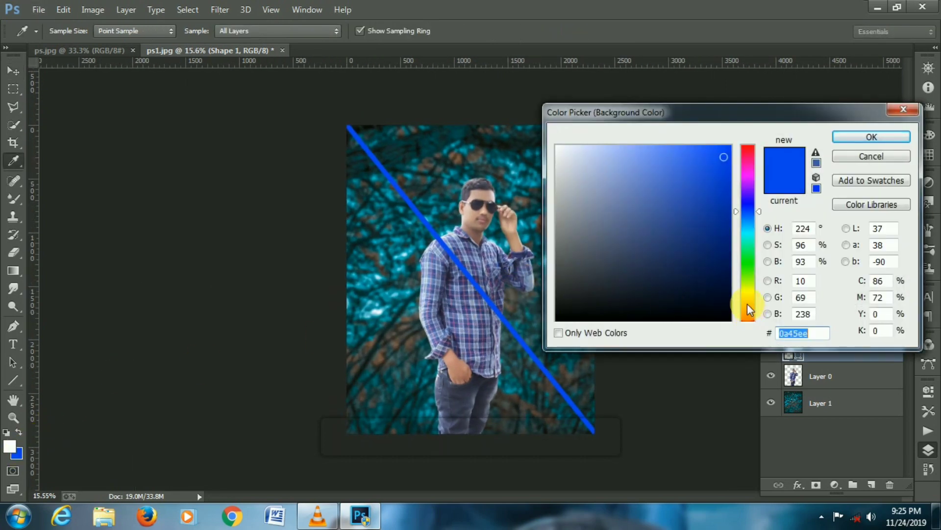
pyautogui.moveTo(747, 304); pyautogui.dragTo(750, 319)
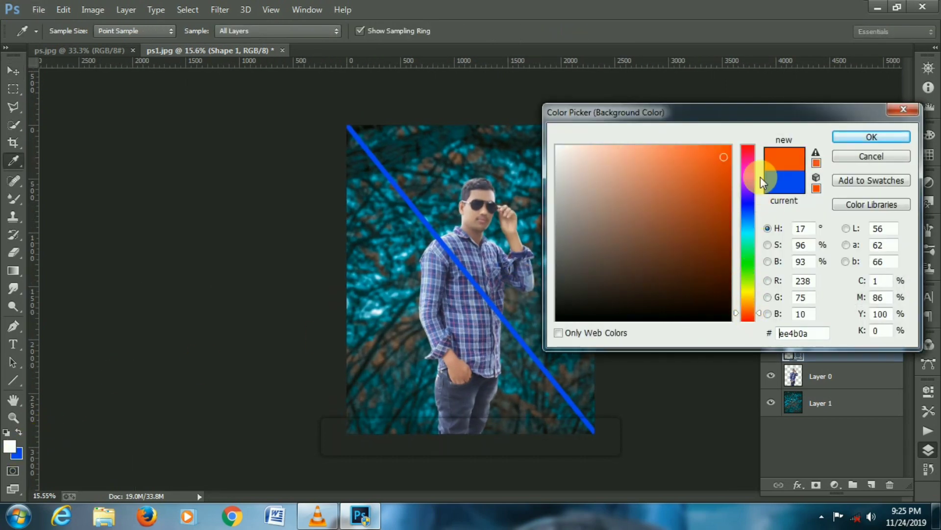
pyautogui.click(746, 319)
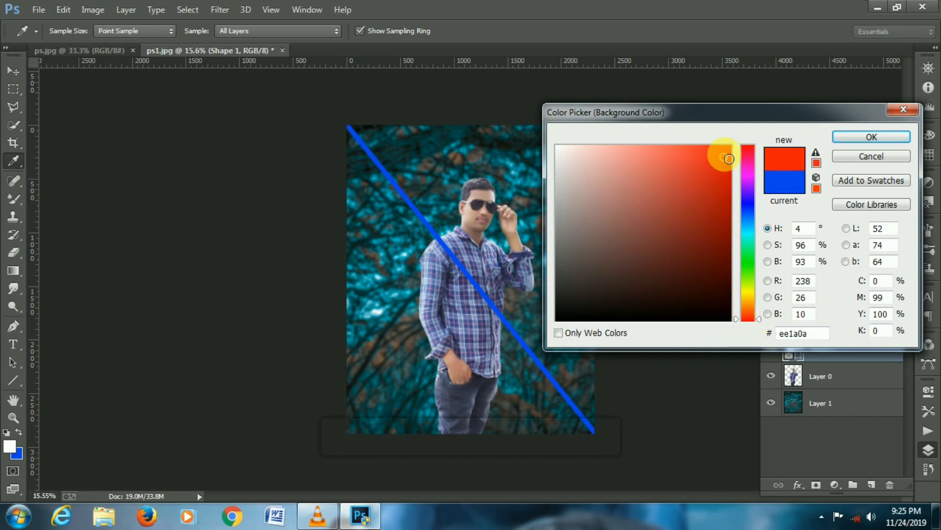
pyautogui.moveTo(729, 158); pyautogui.dragTo(723, 151)
pyautogui.click(854, 140)
pyautogui.press('v')
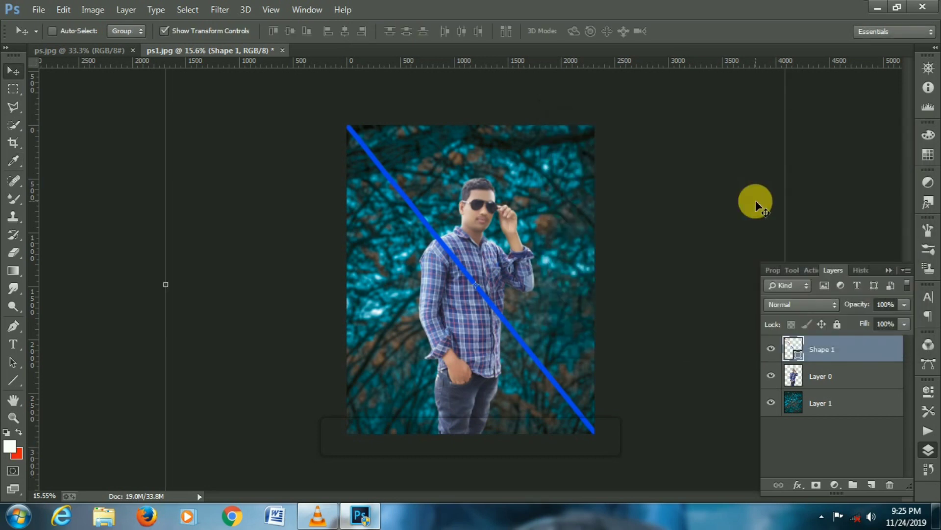
# - Crop the document to the current canvas bounds with Delete Cropped Pixels enabled, trimming the overhanging parts of the layers
pyautogui.click(14, 142)
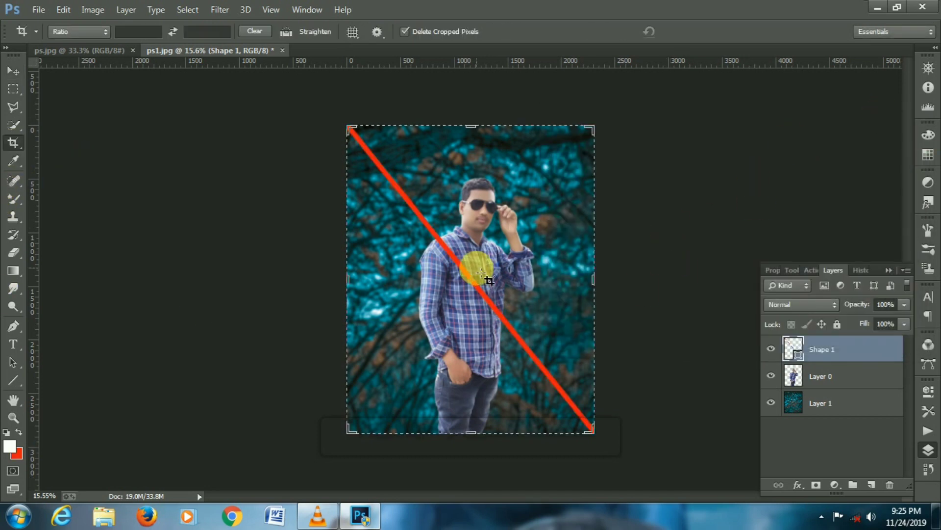
pyautogui.click(477, 269)
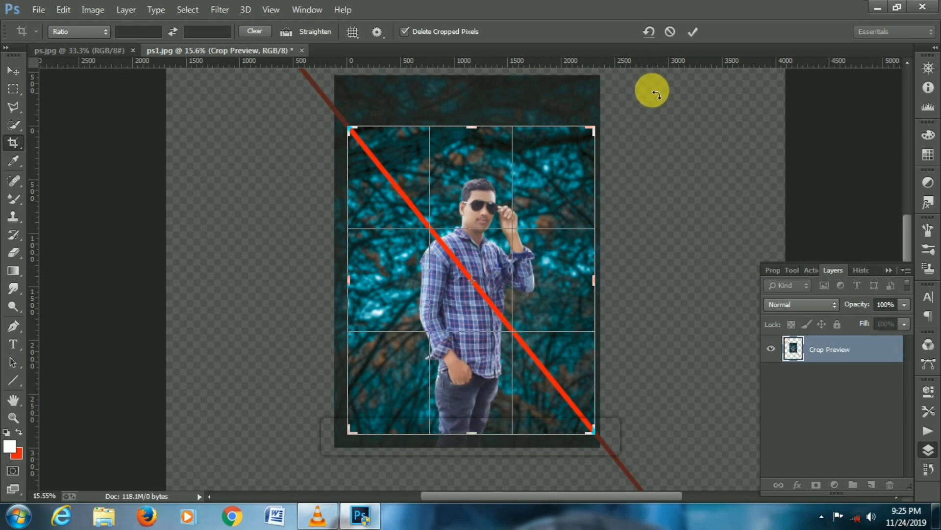
pyautogui.click(693, 32)
pyautogui.scroll(-1, 663, 223)
pyautogui.scroll(3, 661, 228)
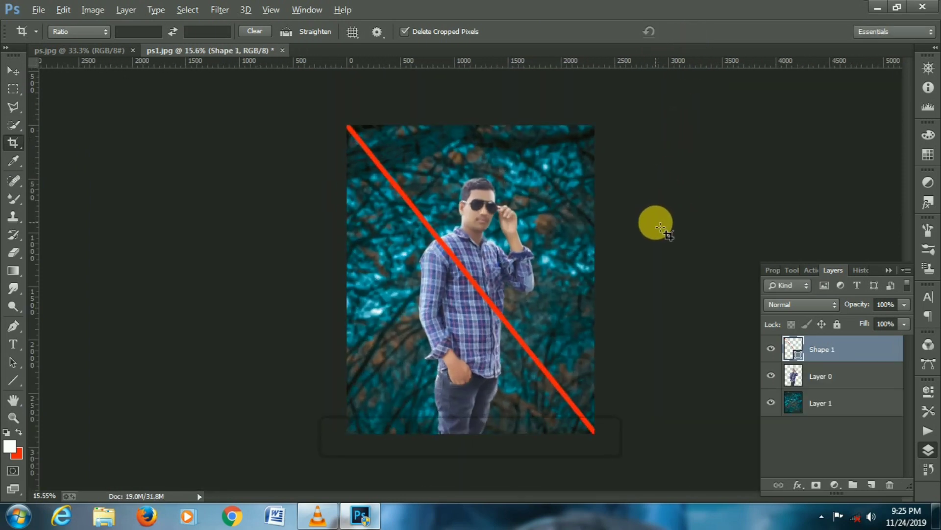
# - Merge the line's layer down into the man's layer, and merge the result into the forest layer
pyautogui.scroll(-2, 658, 229)
pyautogui.scroll(1, 657, 228)
pyautogui.scroll(-1, 658, 228)
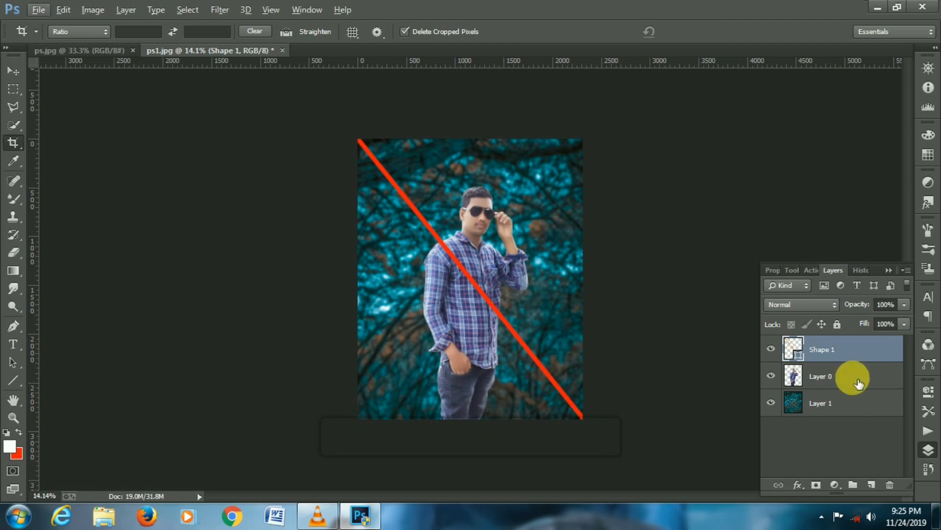
pyautogui.rightClick(838, 354)
pyautogui.click(571, 396)
pyautogui.rightClick(818, 353)
pyautogui.click(630, 395)
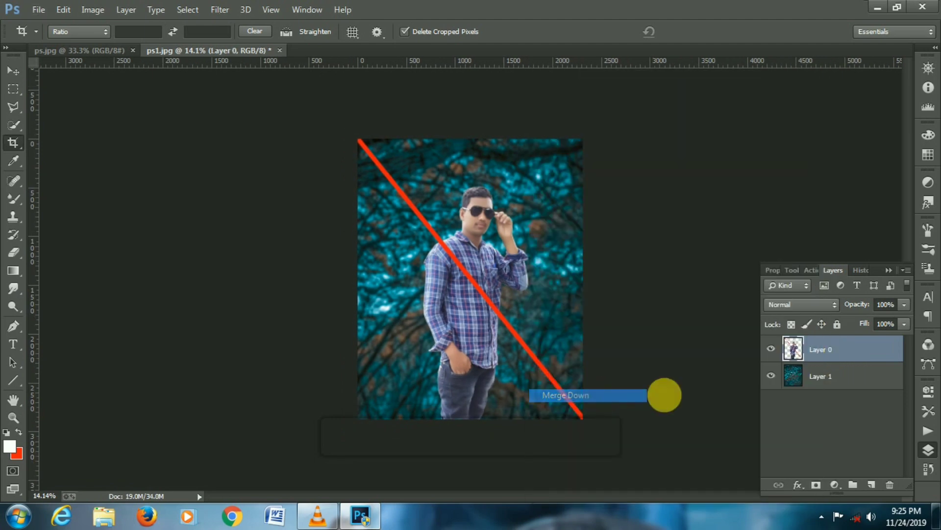
# - Select the whole picture with the Rectangular Marquee tool and crop the image to that selection
pyautogui.press('m')
pyautogui.moveTo(80, 99); pyautogui.dragTo(634, 520)
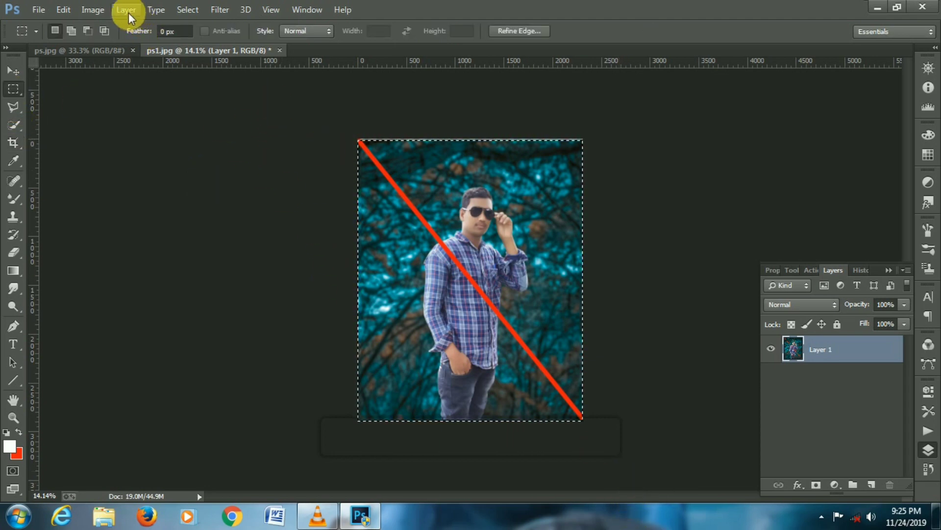
pyautogui.click(93, 10)
pyautogui.click(104, 149)
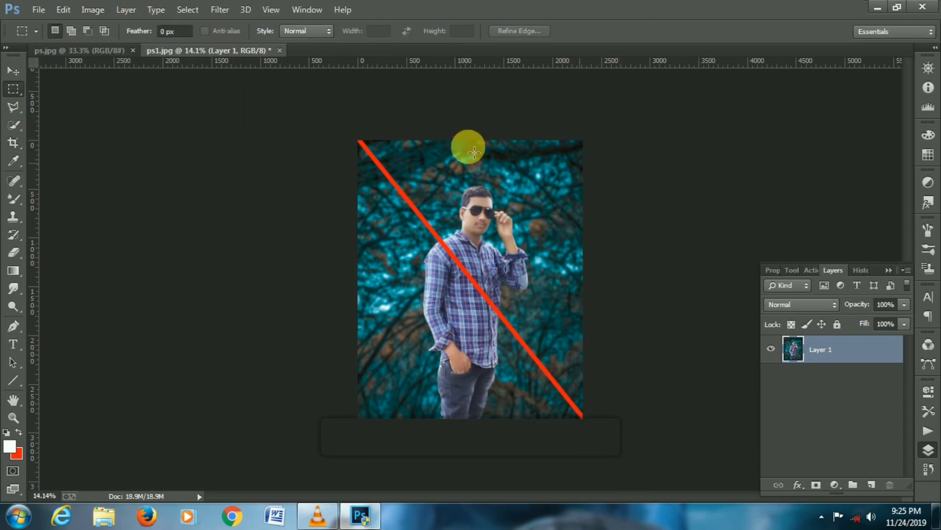
# - Open the merged layer in the Color Efex Pro 4 filter of the Nik Collection
pyautogui.click(220, 10)
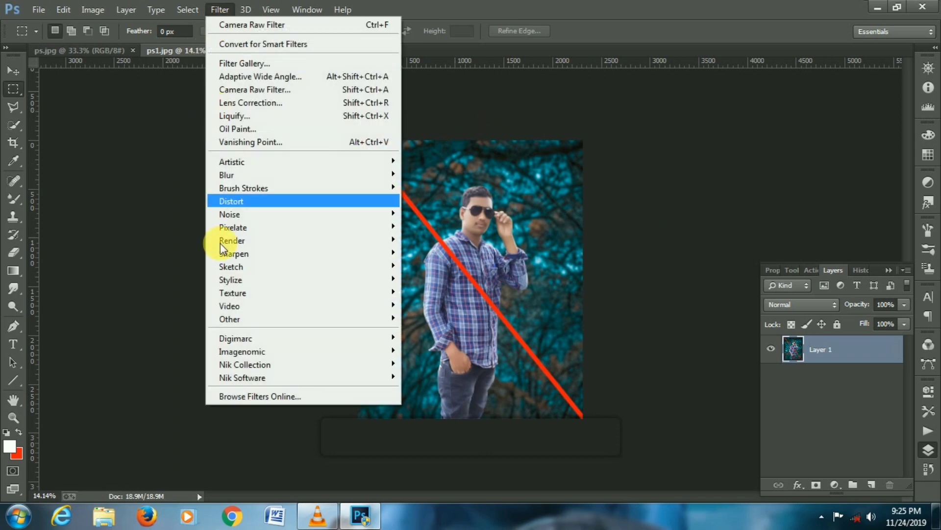
pyautogui.moveTo(387, 364)
pyautogui.click(456, 365)
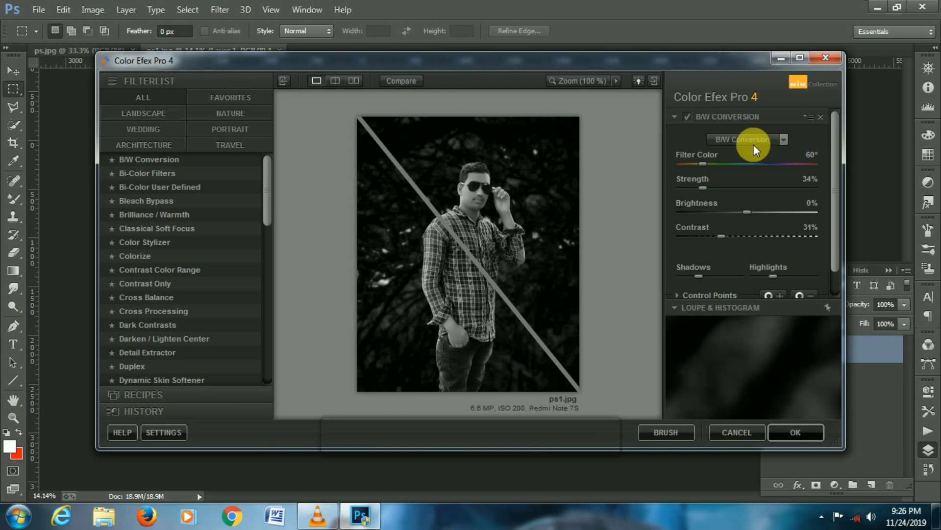
# - Try the B/W Conversion, Bi-Color Filters, Bi-Color User Defined and Bleach Bypass filters, and clear the applied filter
pyautogui.click(820, 118)
pyautogui.click(153, 160)
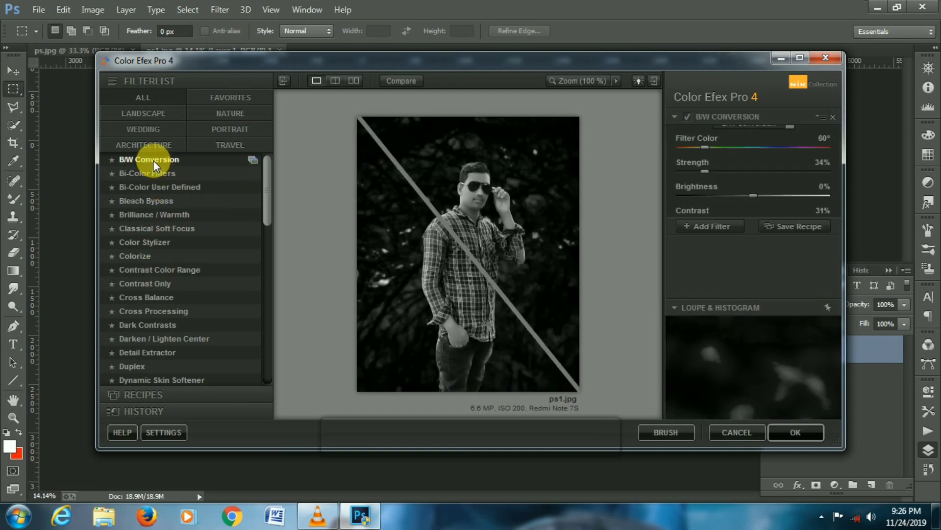
pyautogui.click(151, 175)
pyautogui.click(148, 189)
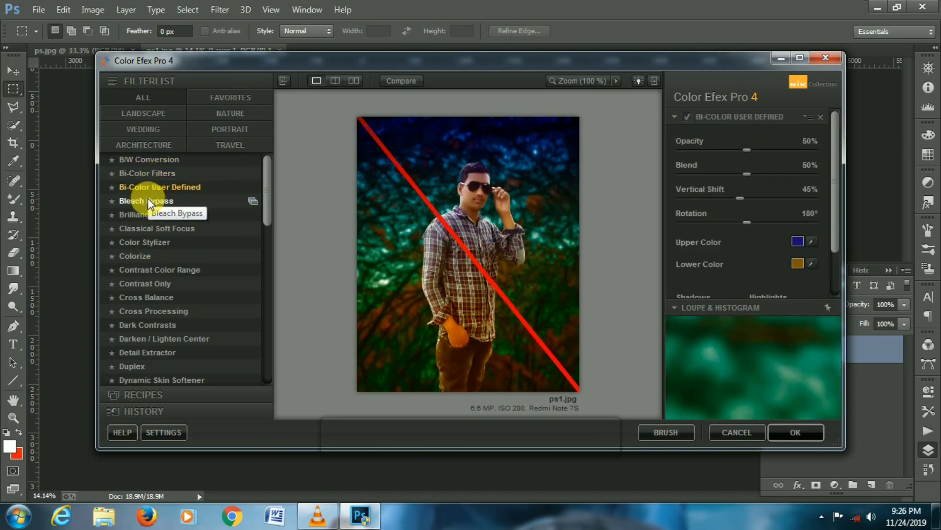
pyautogui.click(148, 201)
pyautogui.click(147, 159)
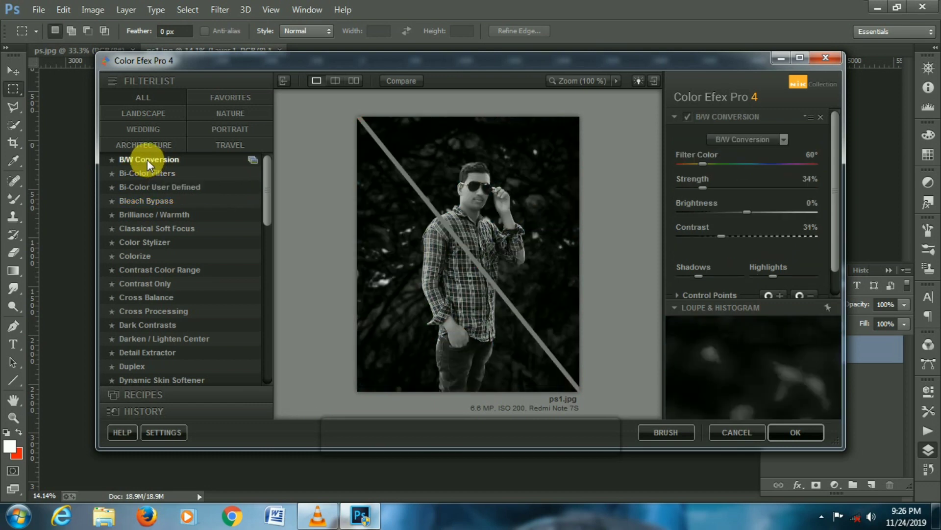
pyautogui.click(821, 116)
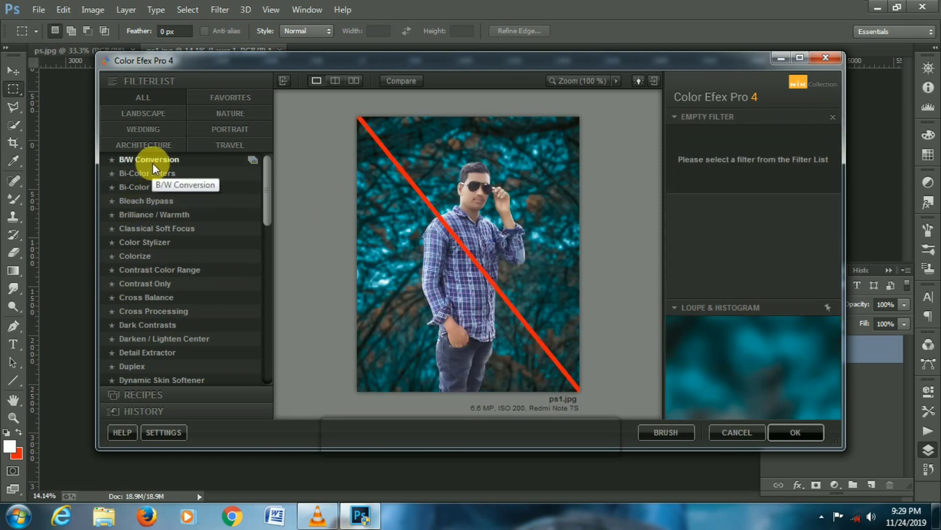
# - Apply the B/W Conversion filter with Filter Color 118°, Strength 11% and Brightness 57%
pyautogui.click(152, 162)
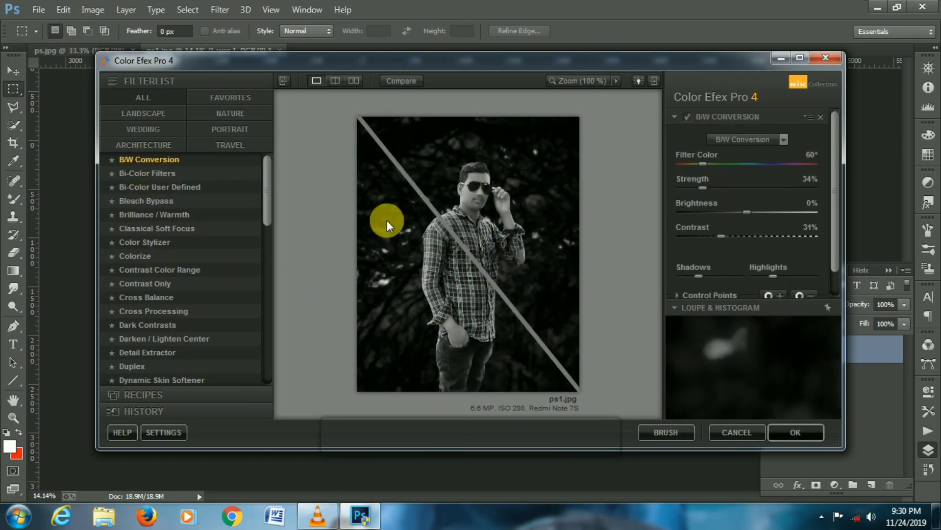
pyautogui.moveTo(752, 211)
pyautogui.mouseDown()
pyautogui.moveTo(740, 210)
pyautogui.moveTo(780, 210)
pyautogui.moveTo(767, 212)
pyautogui.mouseUp()
pyautogui.moveTo(701, 164); pyautogui.dragTo(688, 190)
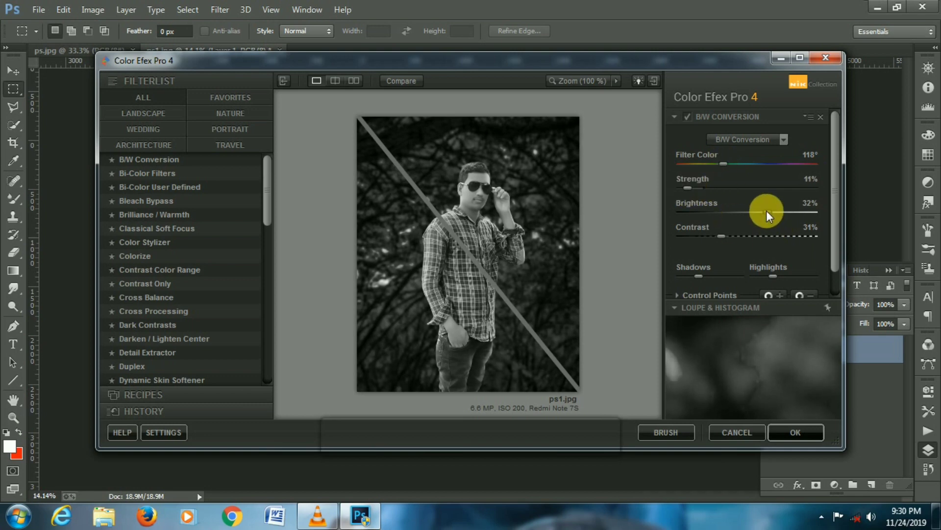
pyautogui.moveTo(767, 212); pyautogui.dragTo(784, 214)
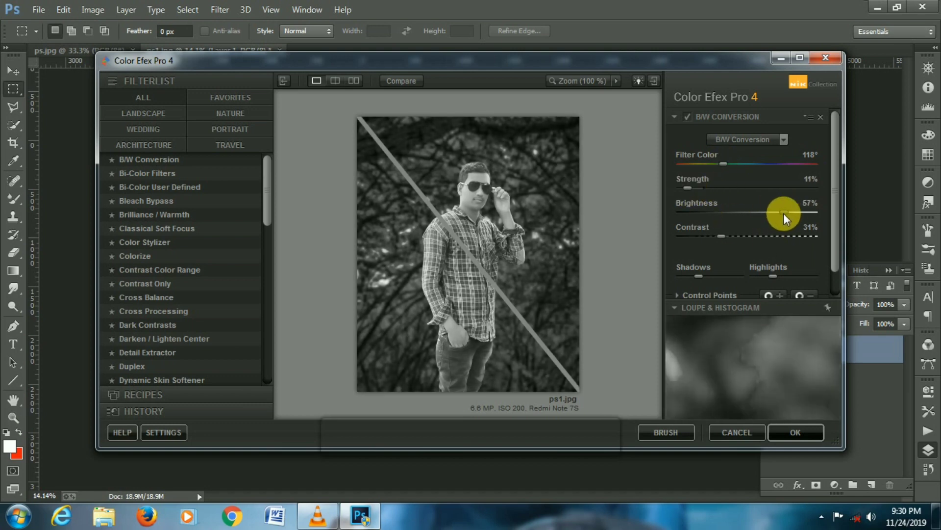
pyautogui.click(792, 433)
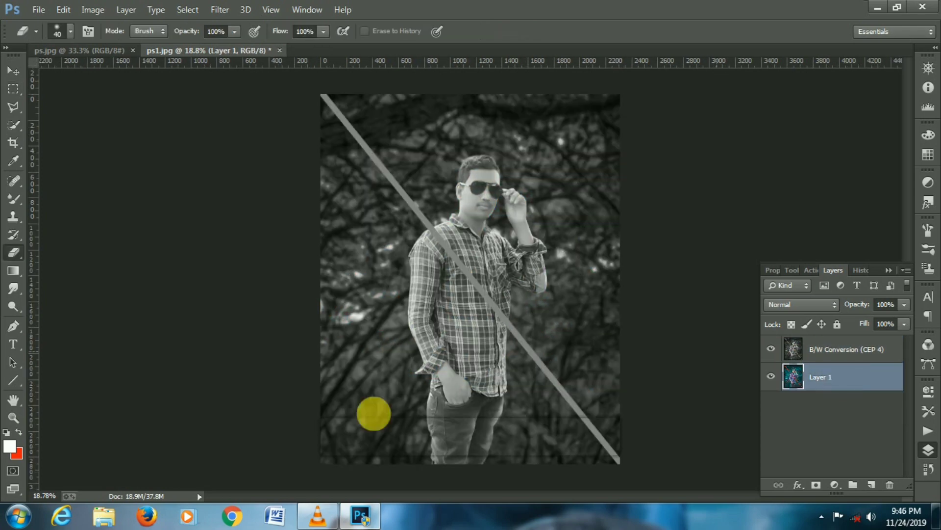
# - On the B/W Conversion layer, erase a first stroke in the background beside the man's head with an 87 px Eraser
pyautogui.click(818, 348)
pyautogui.rightClick(13, 252)
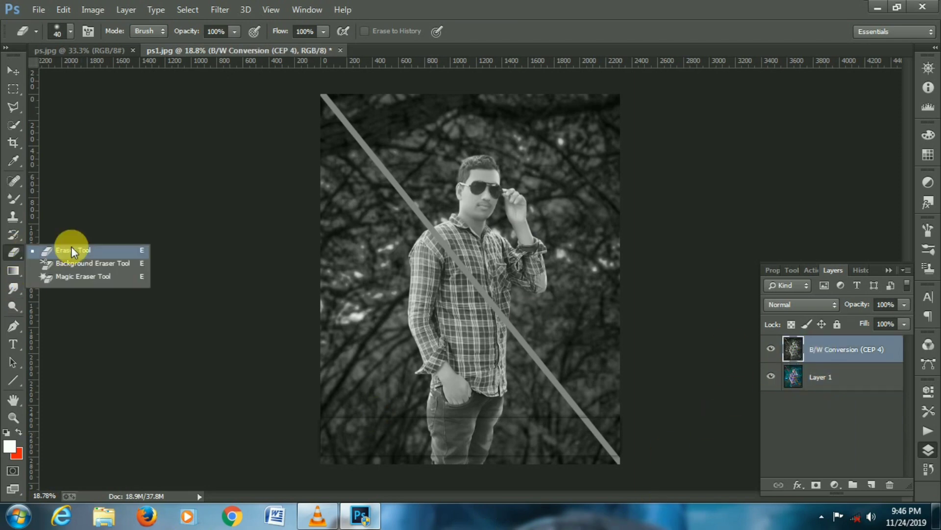
pyautogui.click(74, 248)
pyautogui.rightClick(517, 219)
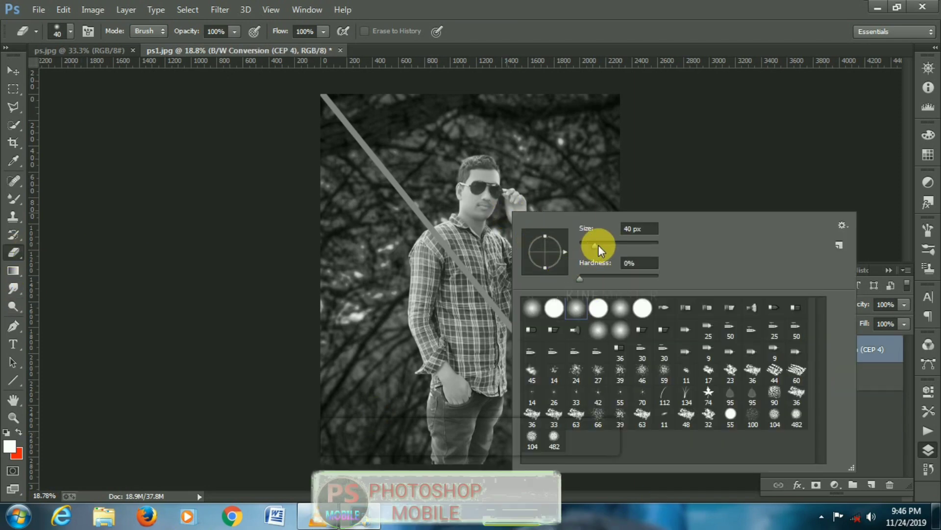
pyautogui.rightClick(544, 175)
pyautogui.moveTo(627, 206); pyautogui.dragTo(646, 206)
pyautogui.moveTo(512, 145); pyautogui.dragTo(552, 156)
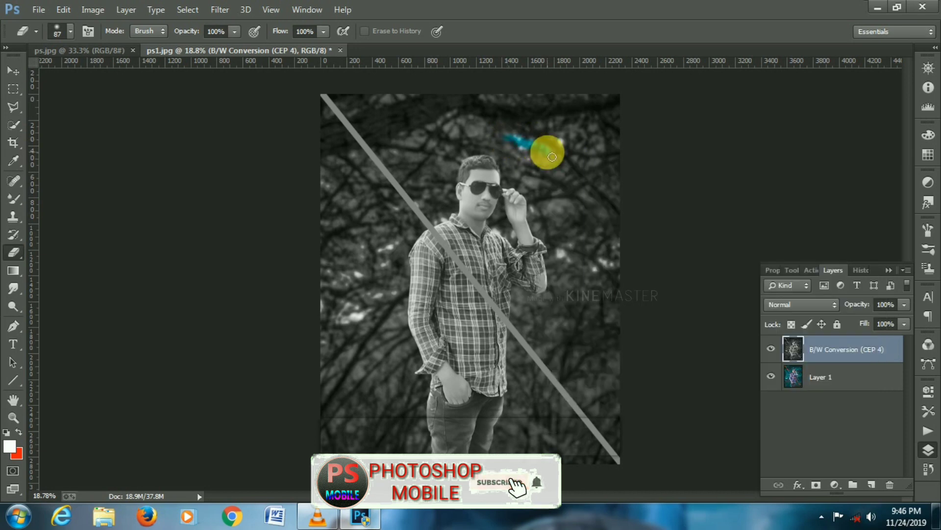
# - Enlarge the eraser to 600 px and erase the black-and-white effect from the forest and the man's upper body above the diagonal line
pyautogui.press(']')
pyautogui.press(']')
pyautogui.press(']')
pyautogui.press(']')
pyautogui.press(']')
pyautogui.press(']')
pyautogui.press(']')
pyautogui.press(']')
pyautogui.press(']')
pyautogui.press(']')
pyautogui.press(']')
pyautogui.press(']')
pyautogui.press(']')
pyautogui.press(']')
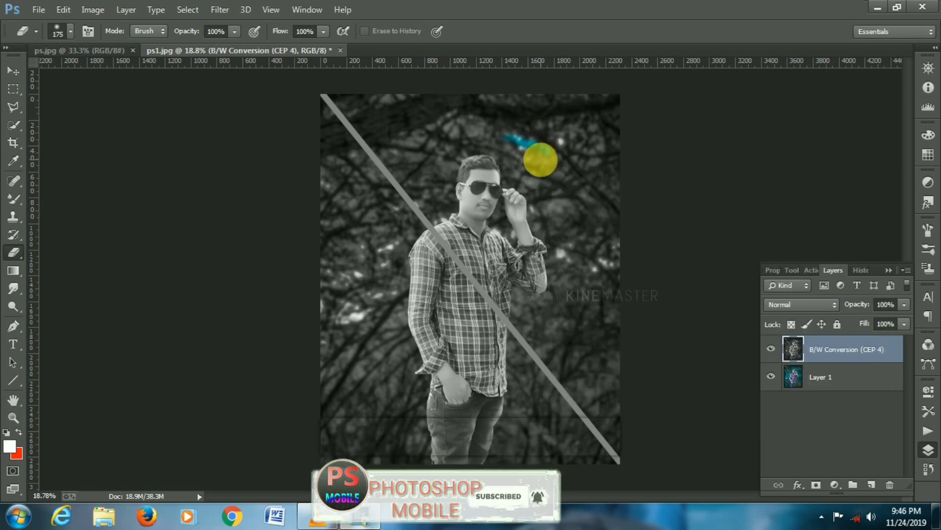
pyautogui.press('[')
pyautogui.moveTo(560, 182)
pyautogui.mouseDown()
pyautogui.moveTo(603, 222)
pyautogui.moveTo(632, 173)
pyautogui.moveTo(628, 247)
pyautogui.moveTo(499, 157)
pyautogui.moveTo(516, 198)
pyautogui.moveTo(641, 335)
pyautogui.moveTo(634, 346)
pyautogui.moveTo(462, 153)
pyautogui.moveTo(605, 273)
pyautogui.moveTo(643, 158)
pyautogui.moveTo(671, 315)
pyautogui.moveTo(640, 344)
pyautogui.moveTo(591, 247)
pyautogui.moveTo(585, 267)
pyautogui.moveTo(427, 185)
pyautogui.moveTo(421, 124)
pyautogui.moveTo(521, 202)
pyautogui.moveTo(637, 340)
pyautogui.moveTo(692, 434)
pyautogui.moveTo(579, 219)
pyautogui.mouseUp()
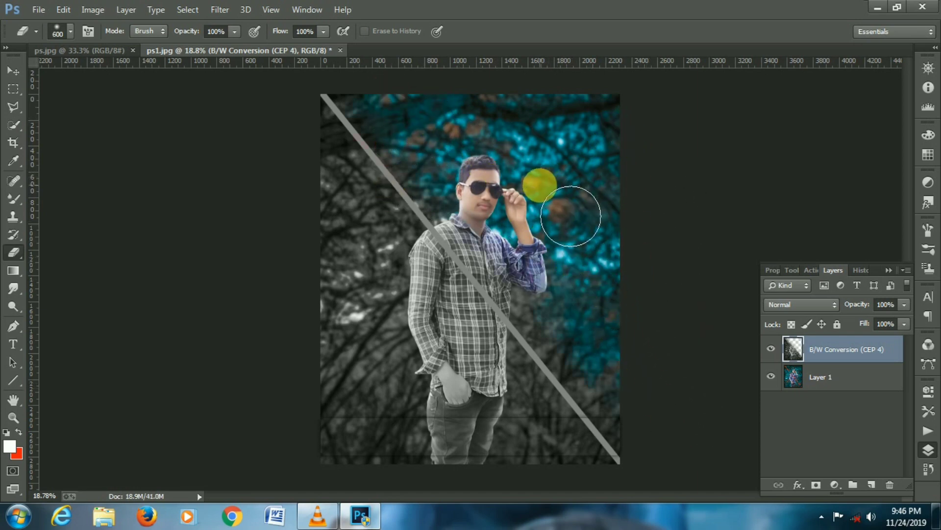
# - Reduce the eraser to 200 px and erase the grey areas close to the diagonal line across the lower forest and the shirt
pyautogui.press('[')
pyautogui.press('[')
pyautogui.press('[')
pyautogui.press('[')
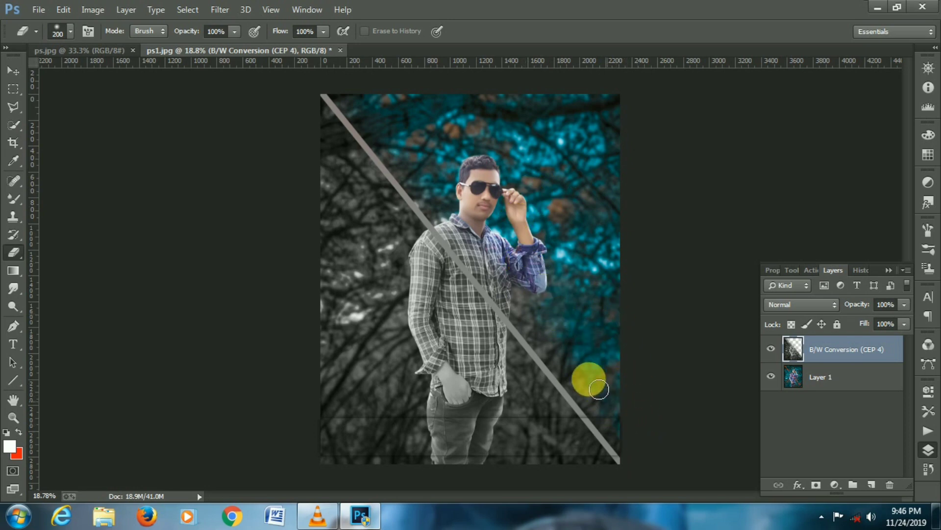
pyautogui.moveTo(594, 384); pyautogui.dragTo(458, 222)
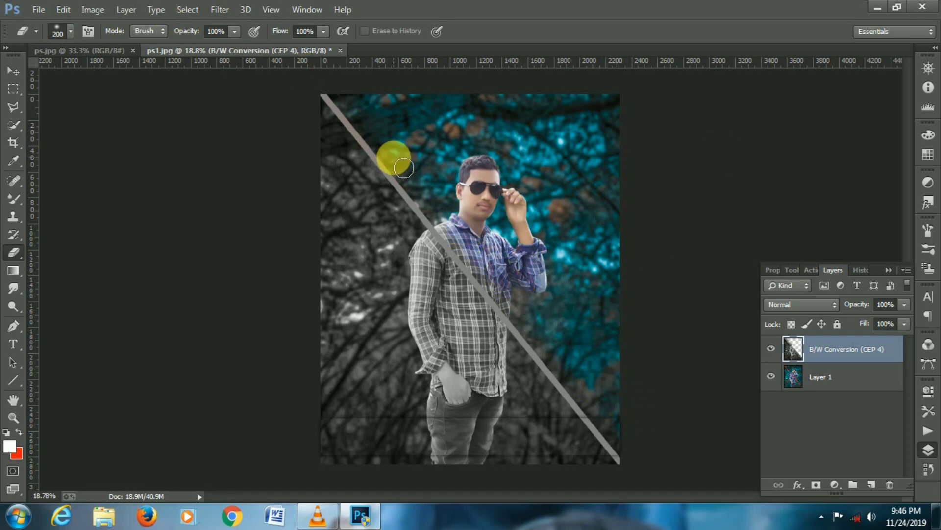
# - Erase the remaining grey forest next to the upper part of the diagonal line on the B/W Conversion layer
pyautogui.scroll(3, 393, 157)
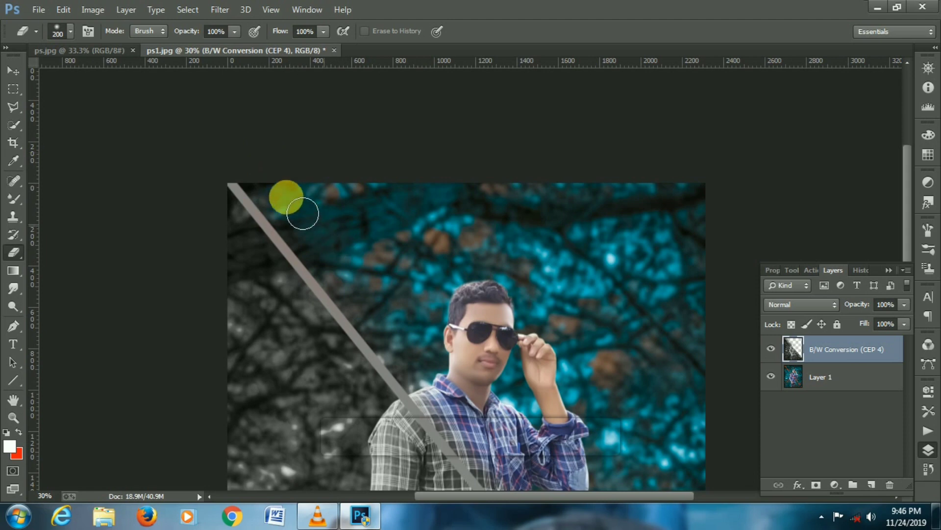
pyautogui.moveTo(303, 213)
pyautogui.mouseDown()
pyautogui.moveTo(269, 184)
pyautogui.moveTo(454, 403)
pyautogui.moveTo(378, 262)
pyautogui.mouseUp()
pyautogui.moveTo(431, 337); pyautogui.dragTo(394, 237)
pyautogui.moveTo(331, 170)
pyautogui.mouseDown()
pyautogui.moveTo(455, 330)
pyautogui.moveTo(580, 443)
pyautogui.moveTo(406, 403)
pyautogui.moveTo(418, 326)
pyautogui.moveTo(328, 228)
pyautogui.moveTo(383, 250)
pyautogui.moveTo(469, 380)
pyautogui.mouseUp()
pyautogui.moveTo(344, 206); pyautogui.dragTo(525, 478)
pyautogui.moveTo(329, 235); pyautogui.dragTo(401, 405)
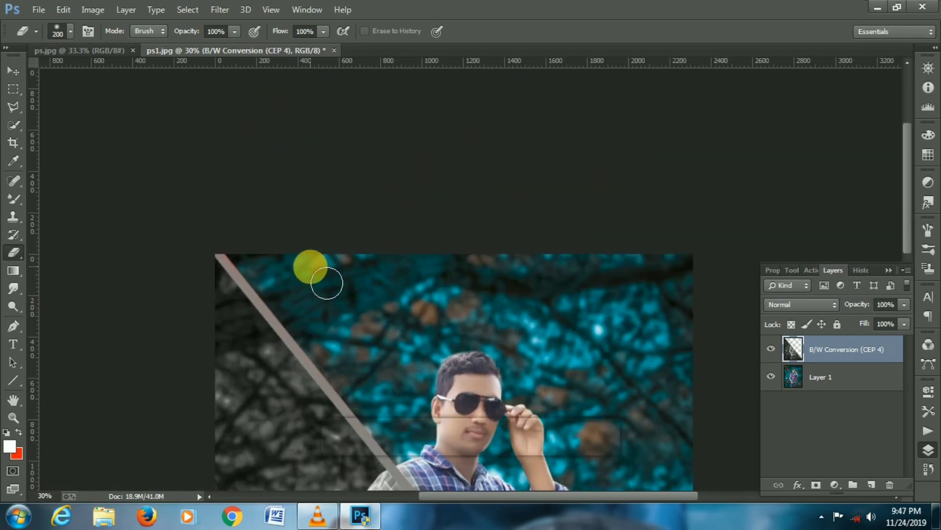
pyautogui.scroll(5, 418, 309)
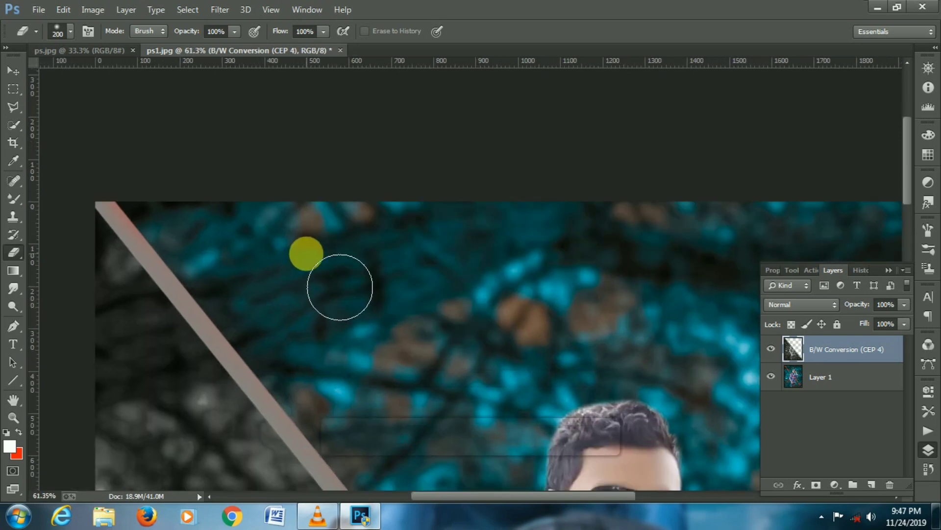
# - Check the erased area by hiding and showing the B/W Conversion layer and Layer 1 in turn
pyautogui.scroll(-6, 324, 255)
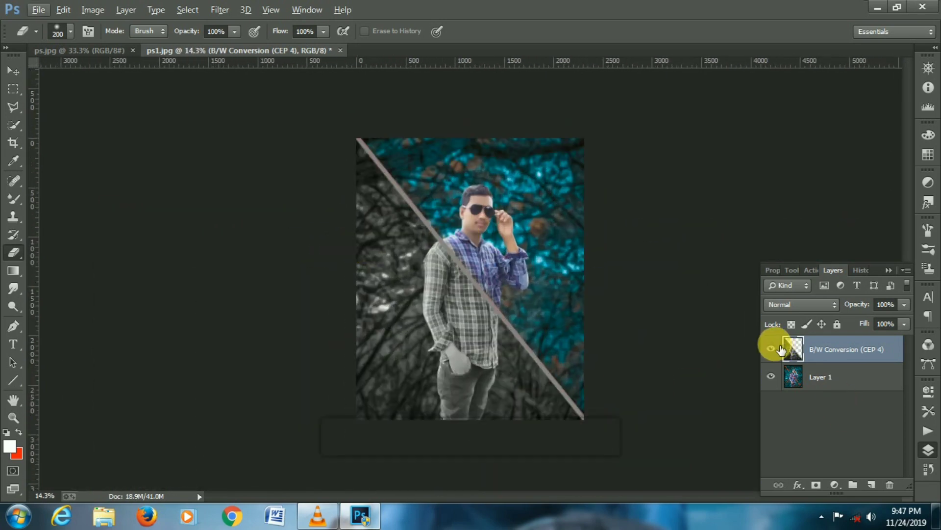
pyautogui.click(772, 349)
pyautogui.click(771, 349)
pyautogui.click(771, 376)
pyautogui.click(771, 377)
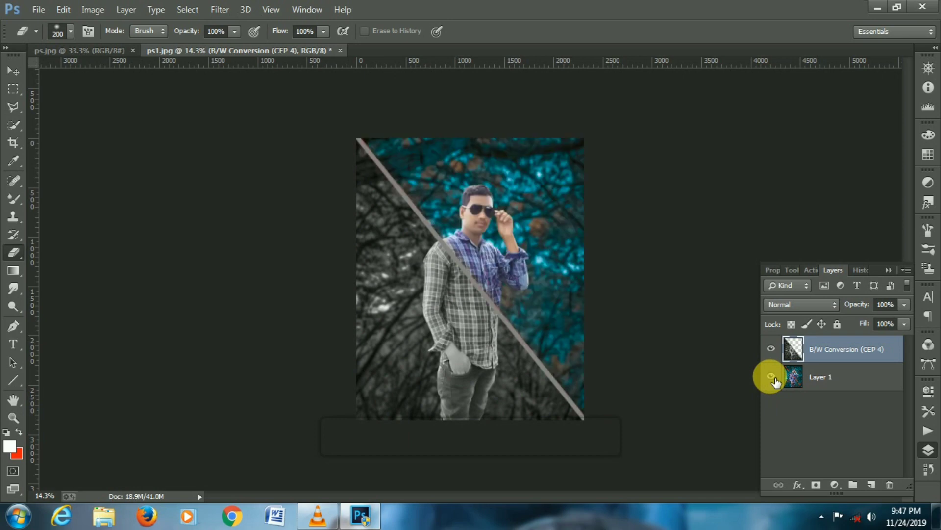
# - Set the eraser size to 40 px and start uncovering the red line from its upper end on the B/W Conversion layer
pyautogui.scroll(6, 366, 140)
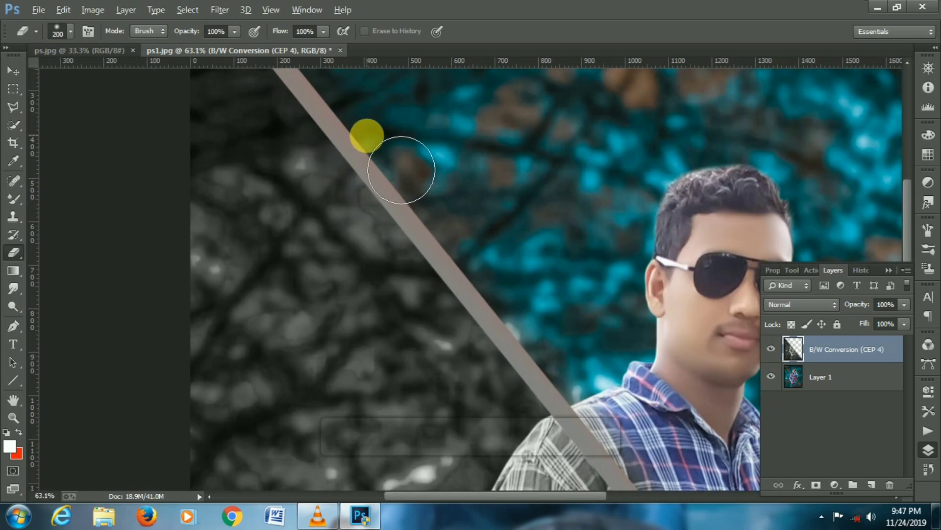
pyautogui.scroll(2, 382, 271)
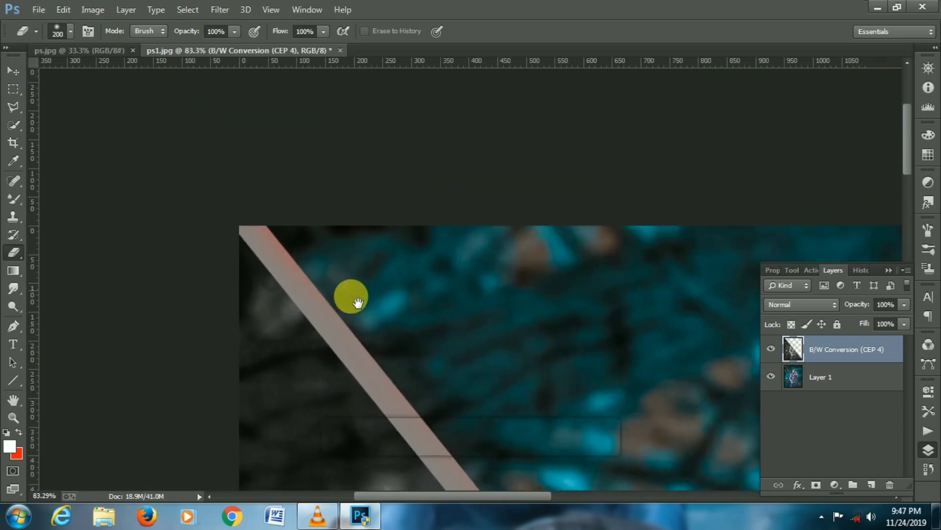
pyautogui.rightClick(371, 253)
pyautogui.moveTo(488, 275)
pyautogui.mouseDown()
pyautogui.moveTo(347, 263)
pyautogui.moveTo(448, 274)
pyautogui.mouseUp()
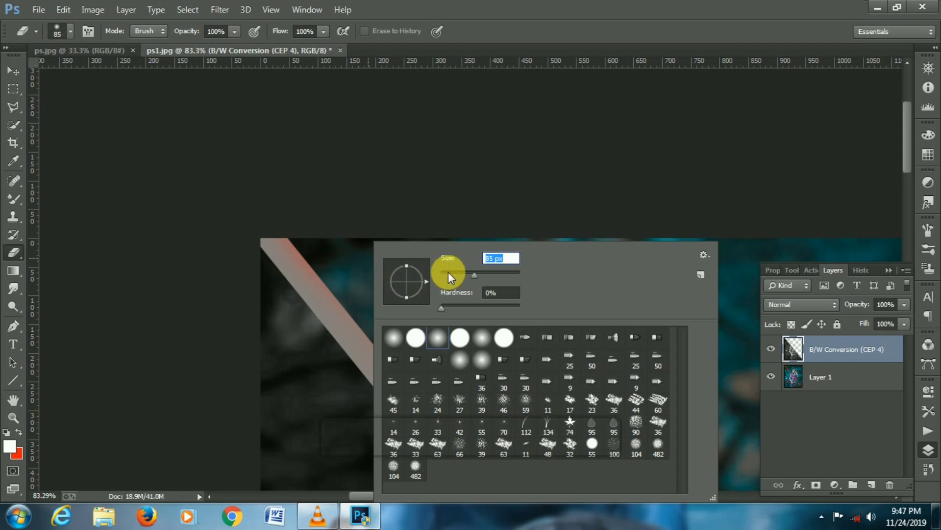
pyautogui.click(317, 261)
pyautogui.moveTo(366, 289); pyautogui.dragTo(345, 235)
pyautogui.scroll(1, 352, 244)
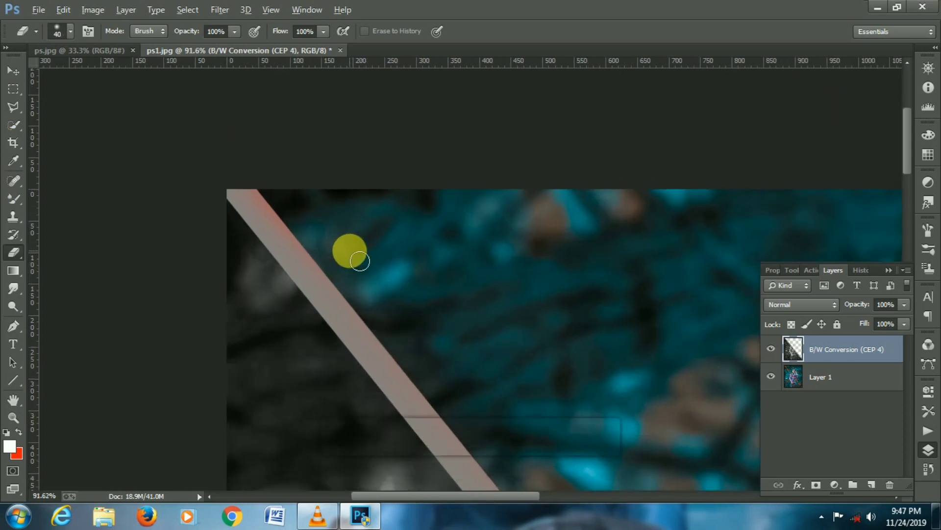
pyautogui.moveTo(246, 193)
pyautogui.mouseDown()
pyautogui.moveTo(299, 265)
pyautogui.moveTo(265, 207)
pyautogui.moveTo(245, 196)
pyautogui.moveTo(297, 249)
pyautogui.mouseUp()
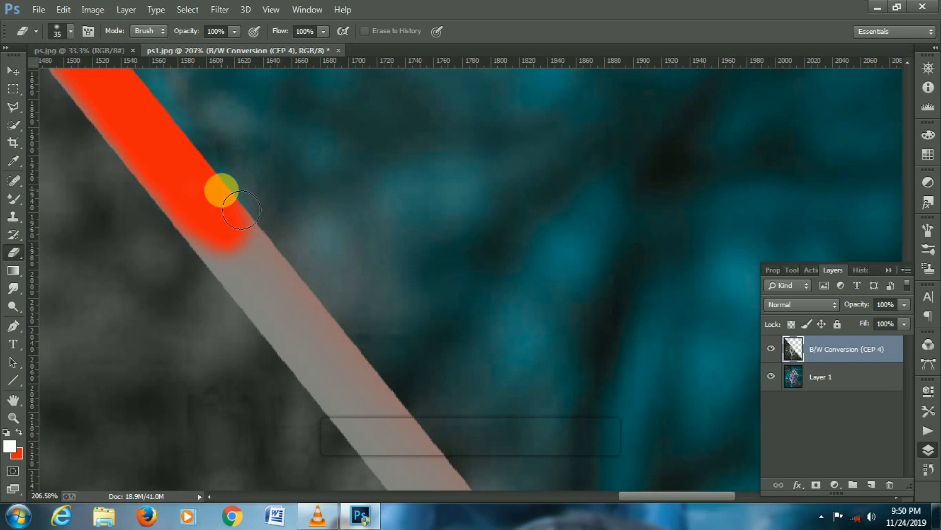
# - Erase the grey over the rest of the red line down to the image's lower corner with a 35 px eraser
pyautogui.moveTo(220, 190)
pyautogui.mouseDown()
pyautogui.moveTo(367, 372)
pyautogui.moveTo(288, 273)
pyautogui.moveTo(420, 455)
pyautogui.mouseUp()
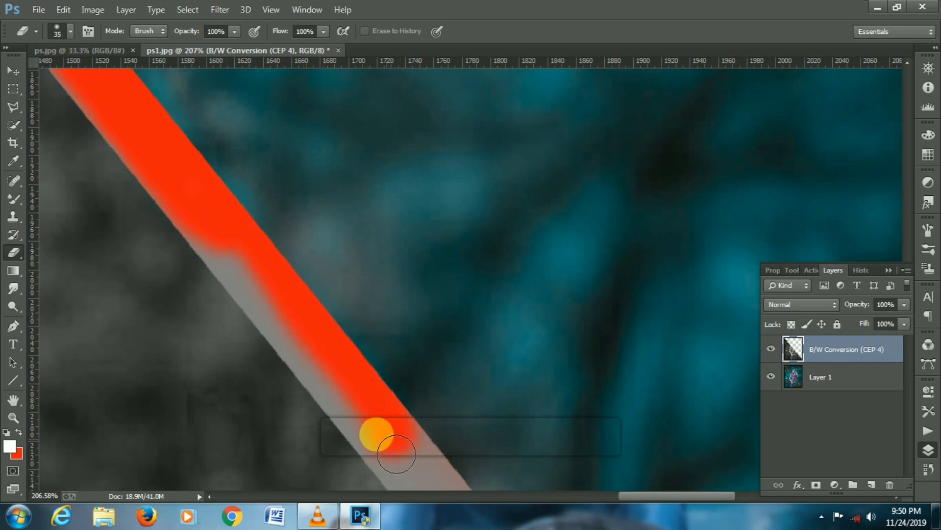
pyautogui.moveTo(367, 431)
pyautogui.mouseDown()
pyautogui.moveTo(242, 261)
pyautogui.moveTo(284, 280)
pyautogui.mouseUp()
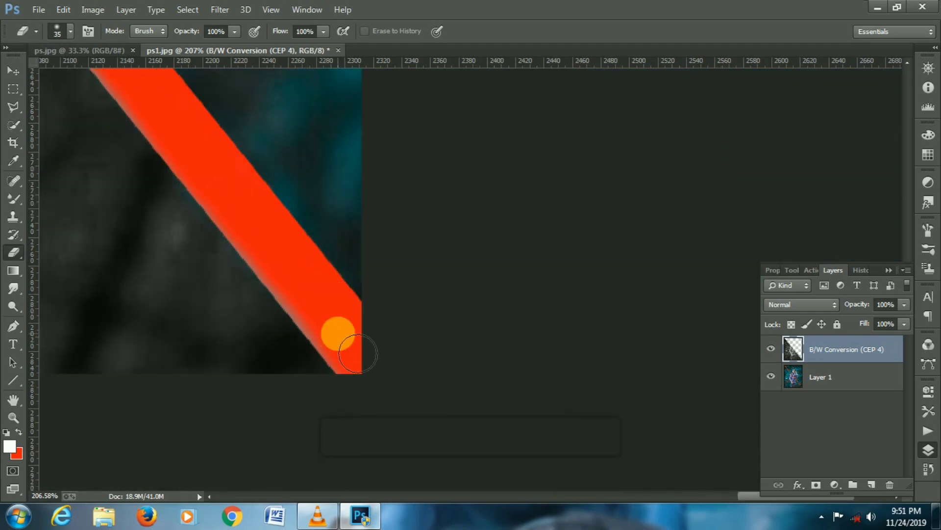
pyautogui.scroll(-10, 293, 267)
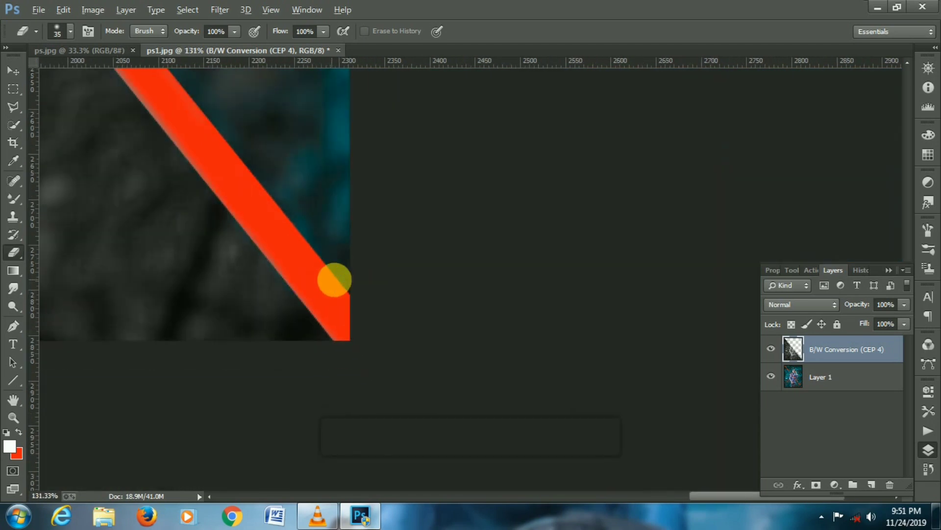
pyautogui.scroll(3, 479, 260)
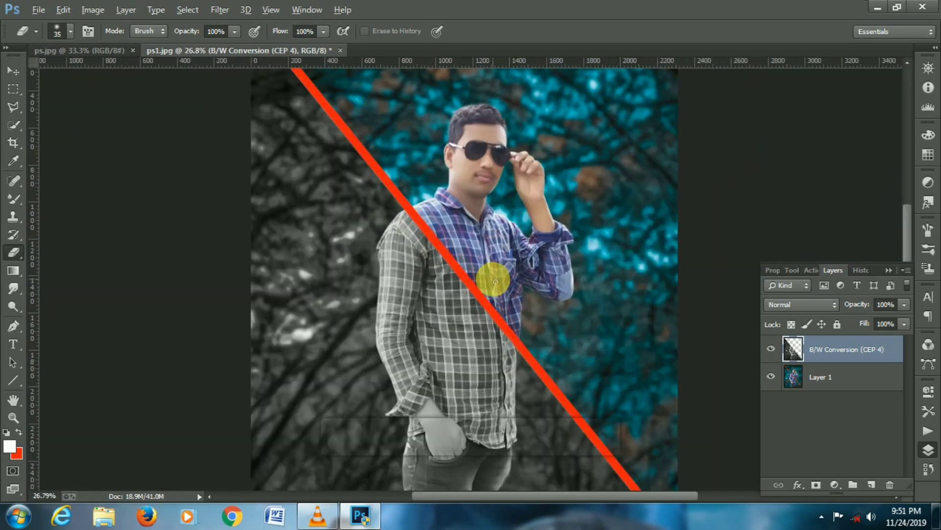
# - Hide Layer 1 and erase the leftover grey streaks along the diagonal edge of the B/W Conversion layer with a 150 px eraser
pyautogui.click(771, 377)
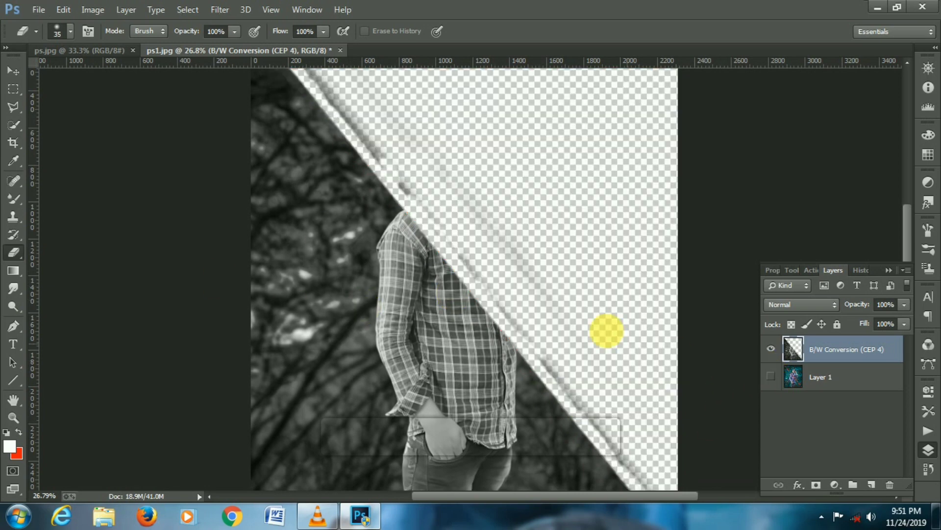
pyautogui.moveTo(513, 297); pyautogui.dragTo(439, 378)
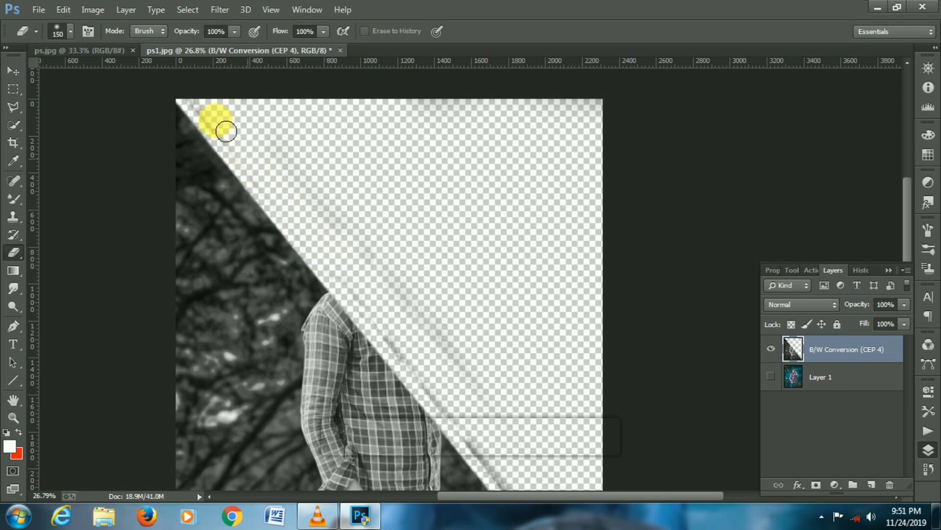
pyautogui.moveTo(481, 332); pyautogui.dragTo(367, 174)
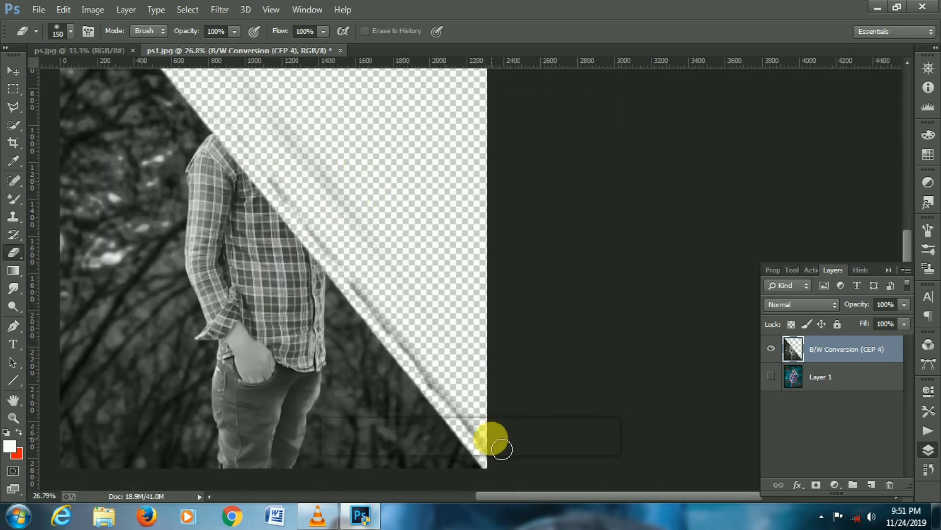
pyautogui.rightClick(461, 402)
pyautogui.click(463, 395)
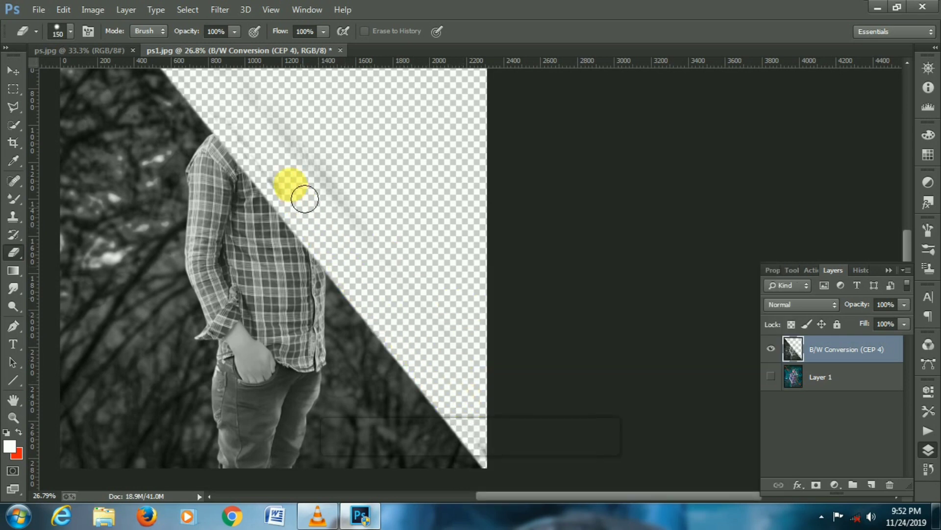
# - Erase the faint remnants in the cleared upper area with a 200 px eraser, and show Layer 1 with the whole picture in view
pyautogui.moveTo(450, 212); pyautogui.dragTo(408, 330)
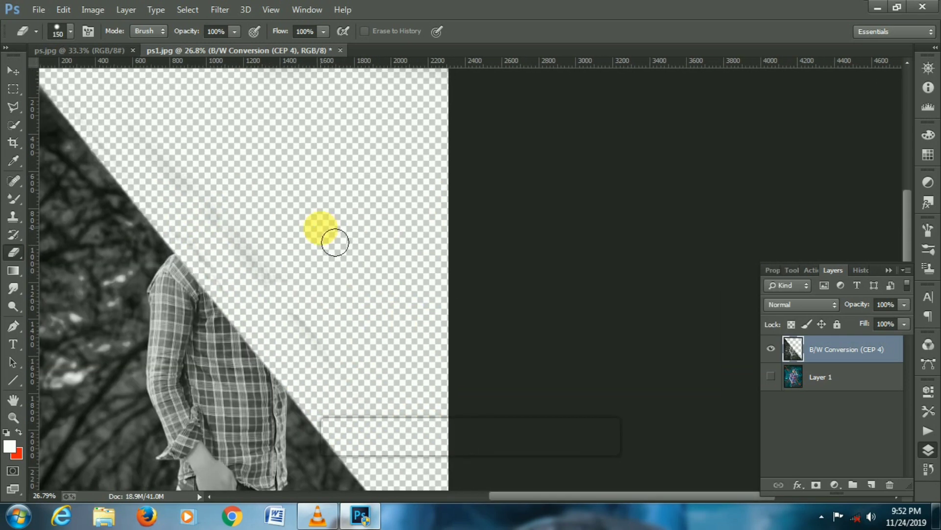
pyautogui.moveTo(349, 280); pyautogui.dragTo(375, 389)
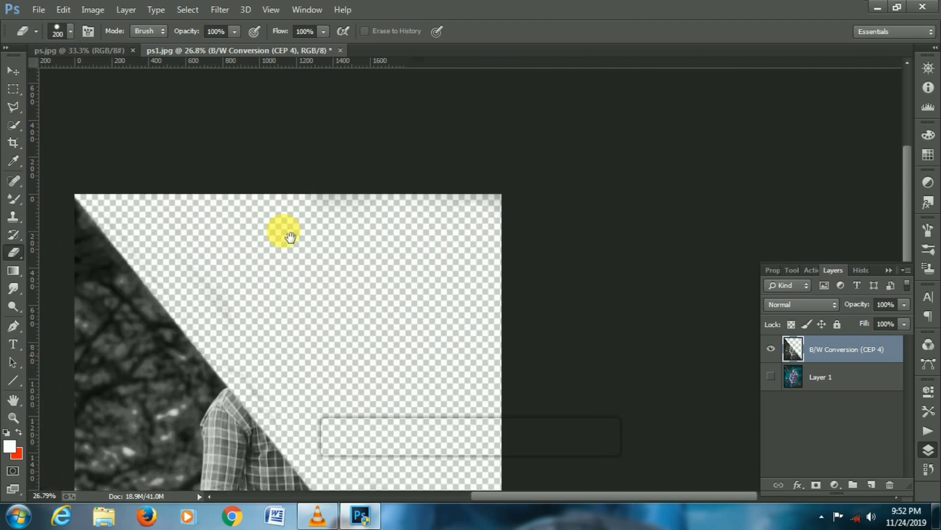
pyautogui.moveTo(290, 235); pyautogui.dragTo(232, 31)
pyautogui.moveTo(425, 377); pyautogui.dragTo(392, 312)
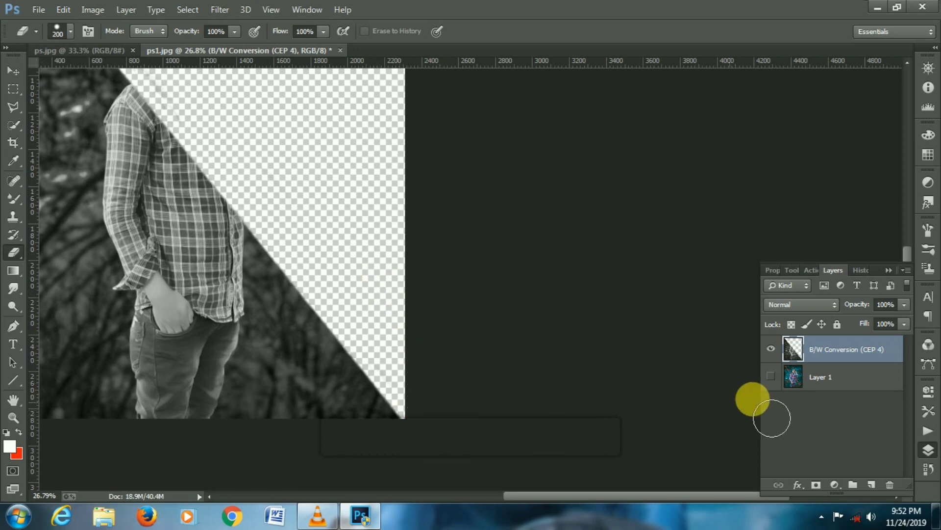
pyautogui.click(771, 376)
pyautogui.hotkey('ctrl', '0')
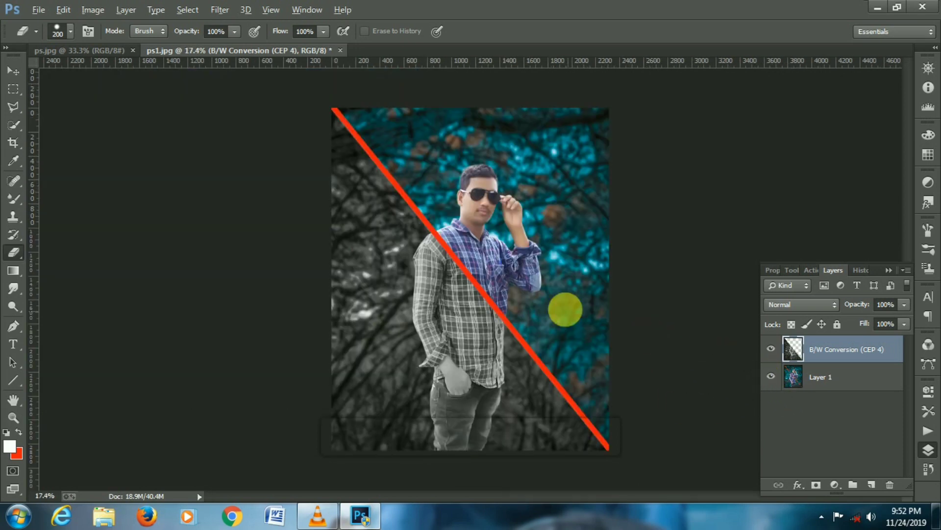
# - Open the orange light glow image from the folder app > BACKGROUND + PNG 2 on the VIDEOS + MUSIC (E:) drive
pyautogui.click(38, 10)
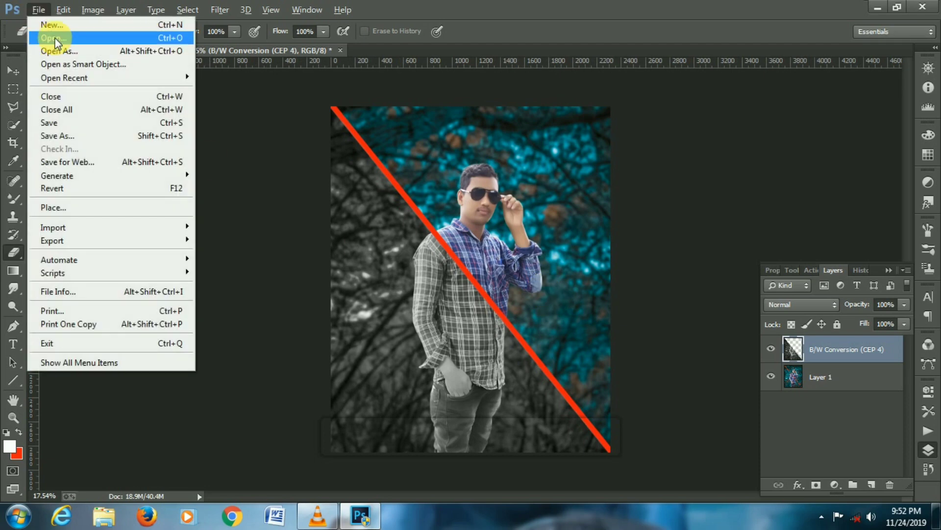
pyautogui.click(52, 35)
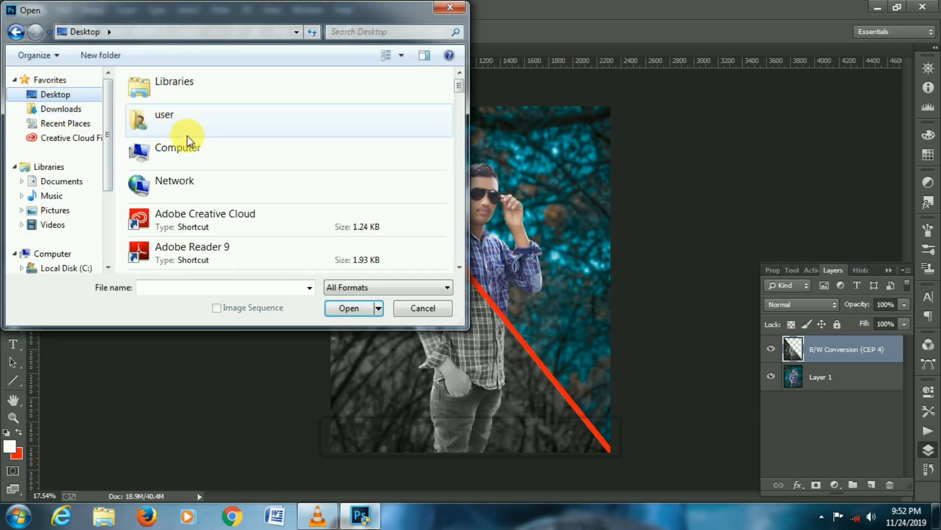
pyautogui.doubleClick(178, 149)
pyautogui.doubleClick(199, 184)
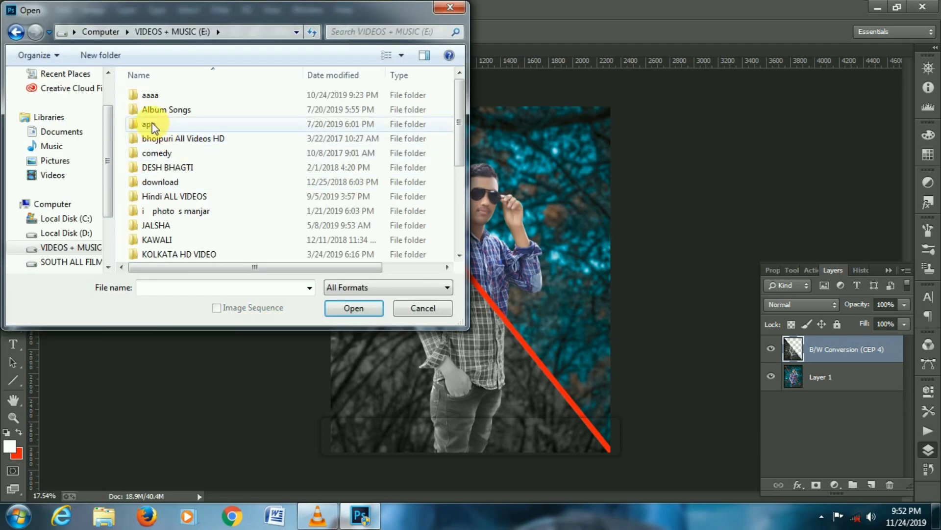
pyautogui.doubleClick(149, 123)
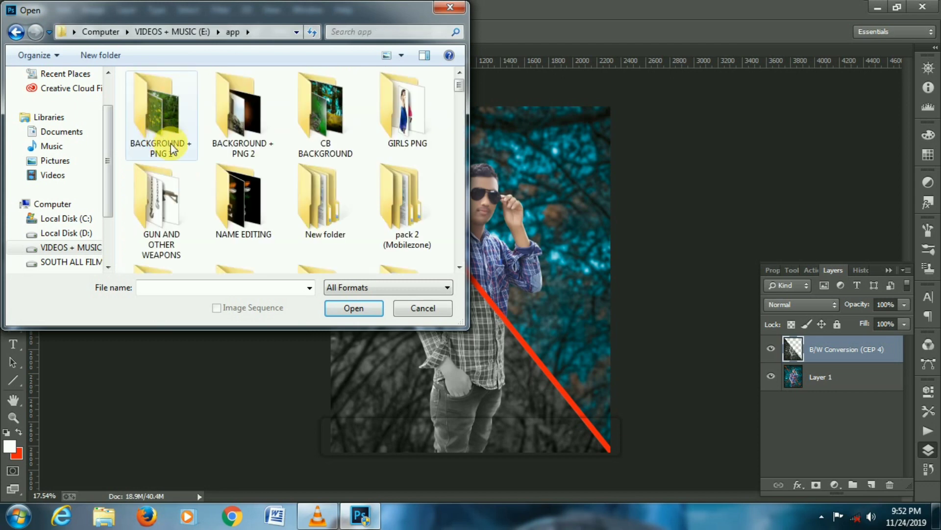
pyautogui.doubleClick(243, 125)
pyautogui.click(158, 111)
pyautogui.click(354, 308)
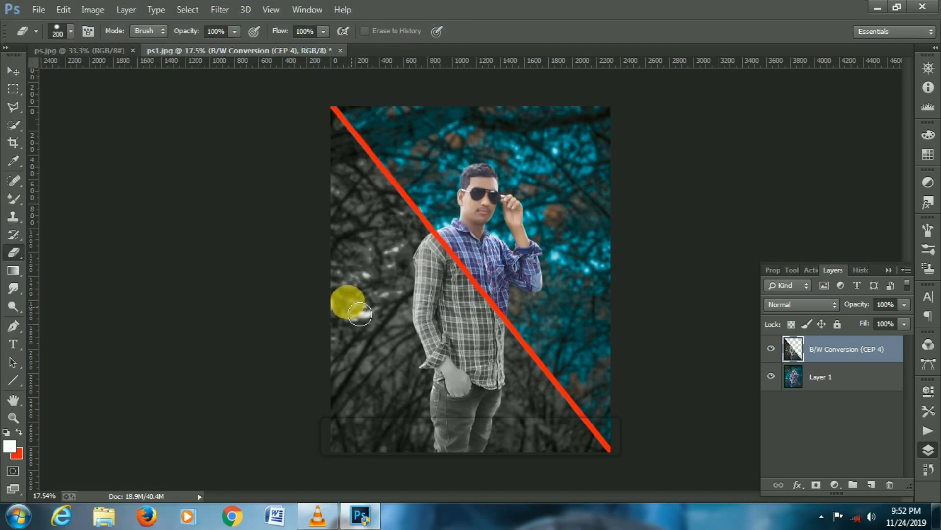
# - Bring the orange glow image into ps1.jpg as a new layer beside the man's head with the Move tool
pyautogui.click(13, 71)
pyautogui.moveTo(116, 147); pyautogui.dragTo(508, 165)
pyautogui.click(446, 64)
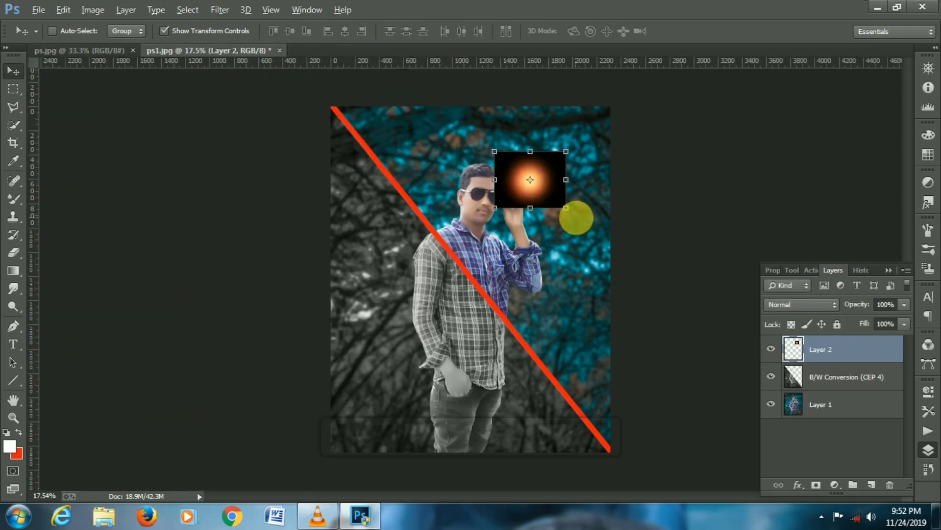
# - Enlarge the orange glow layer to about 498% over the picture's upper right area and set its blend mode to Screen
pyautogui.moveTo(566, 208); pyautogui.dragTo(610, 130)
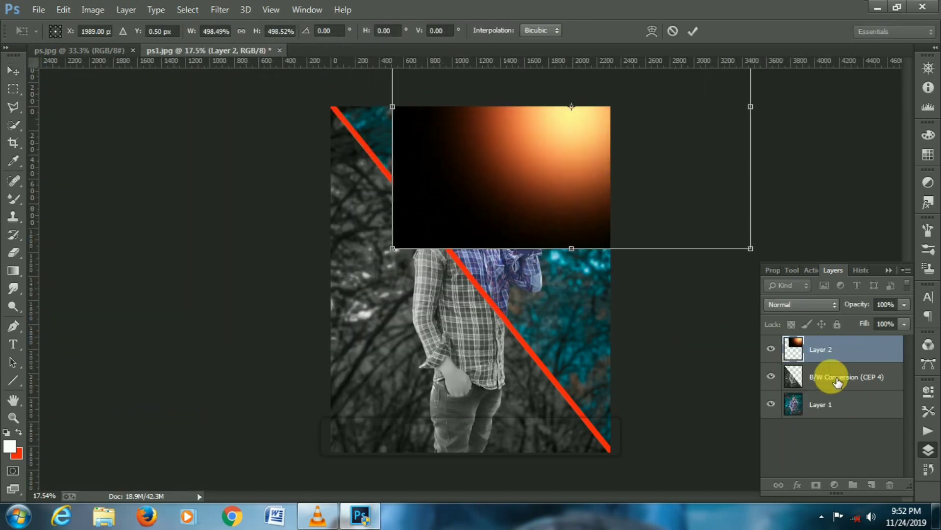
pyautogui.click(805, 304)
pyautogui.click(785, 117)
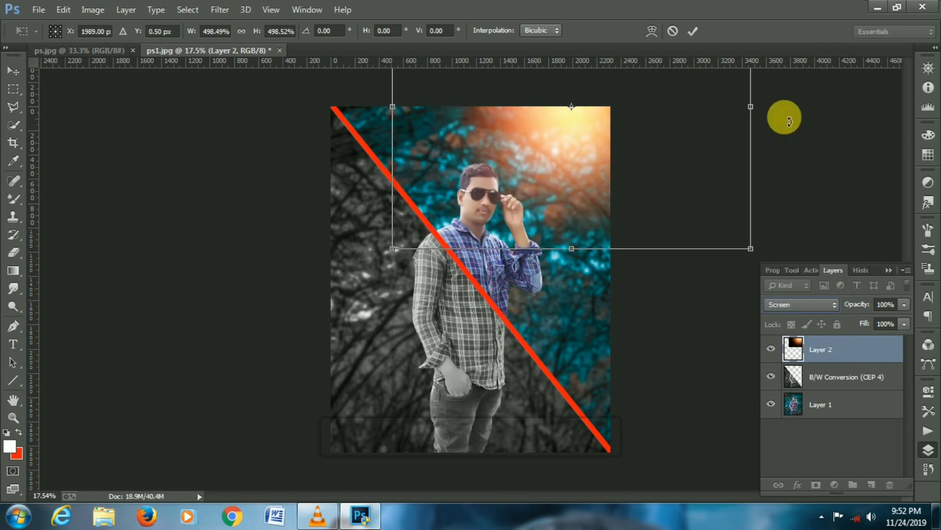
# - Shift the glow up to the picture's upper right corner, enlarge it further so it is centred there, and apply the transform
pyautogui.moveTo(598, 154); pyautogui.dragTo(614, 130)
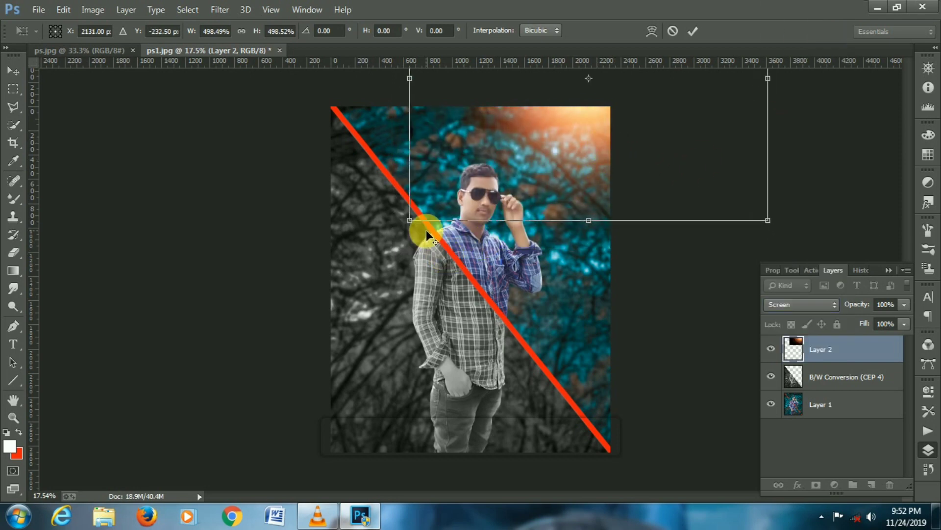
pyautogui.moveTo(414, 228); pyautogui.dragTo(357, 273)
pyautogui.moveTo(529, 192); pyautogui.dragTo(554, 188)
pyautogui.press('Return')
pyautogui.rightClick(829, 355)
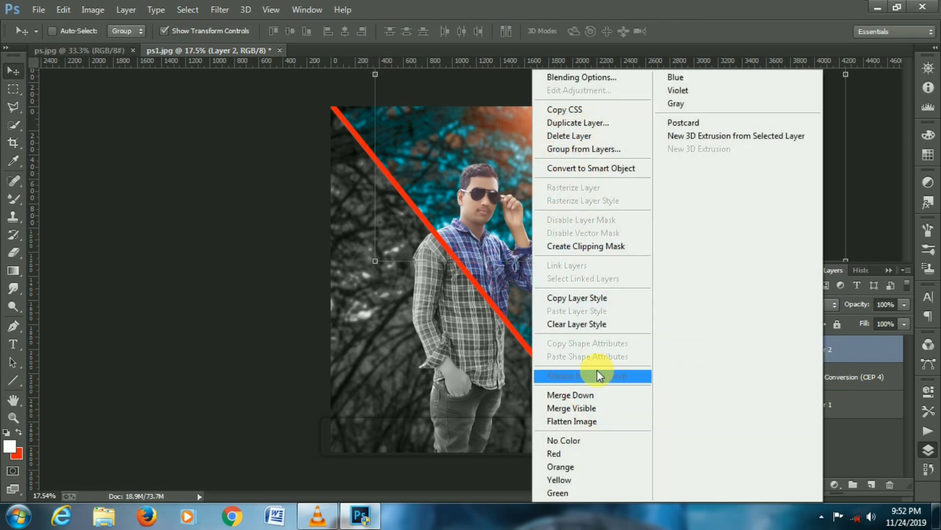
pyautogui.click(588, 395)
pyautogui.hotkey('ctrl', 'z')
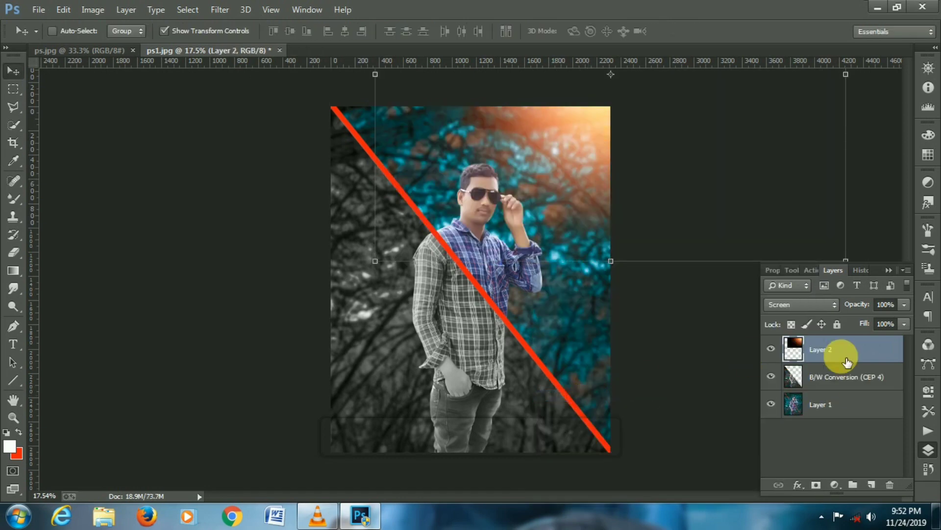
# - Merge the B/W Conversion layer and the glow layer down into Layer 1, and crop away the pixels outside the canvas
pyautogui.rightClick(841, 376)
pyautogui.click(602, 395)
pyautogui.rightClick(822, 351)
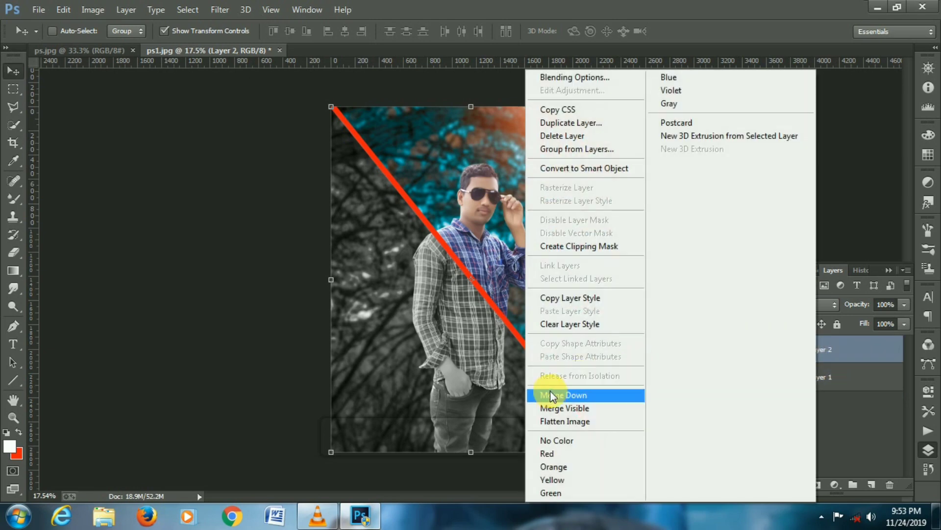
pyautogui.click(552, 394)
pyautogui.click(13, 143)
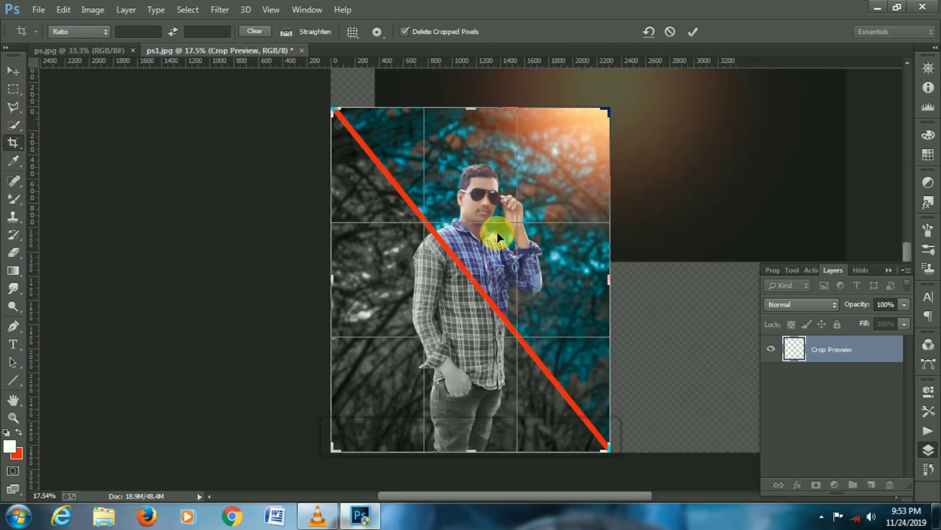
pyautogui.click(693, 33)
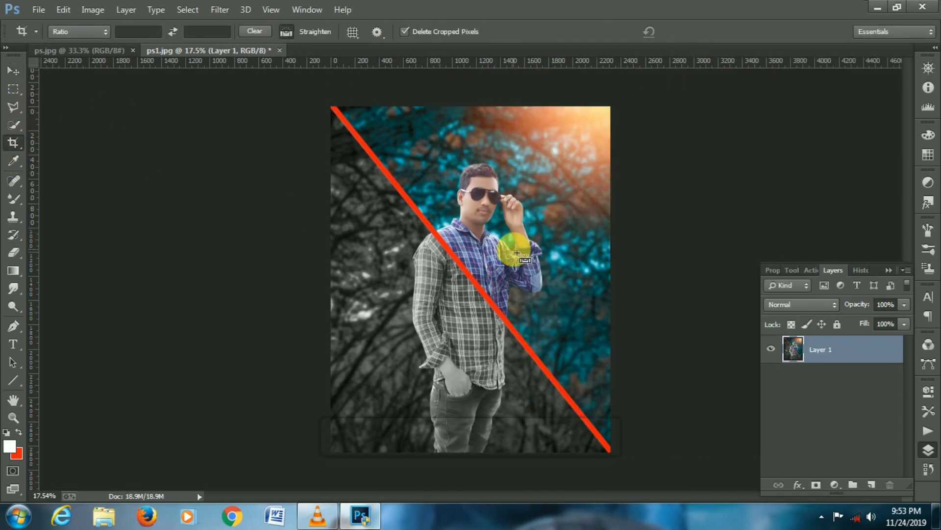
# - Open Layer 1 in the Camera Raw Filter and set Saturation to +23 and Vibrance to +31
pyautogui.click(216, 18)
pyautogui.click(243, 92)
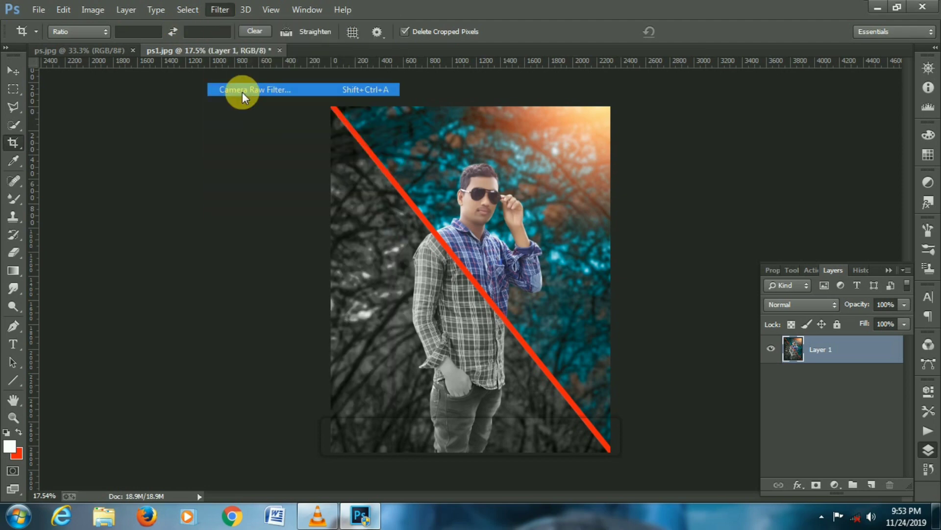
pyautogui.scroll(-3, 909, 317)
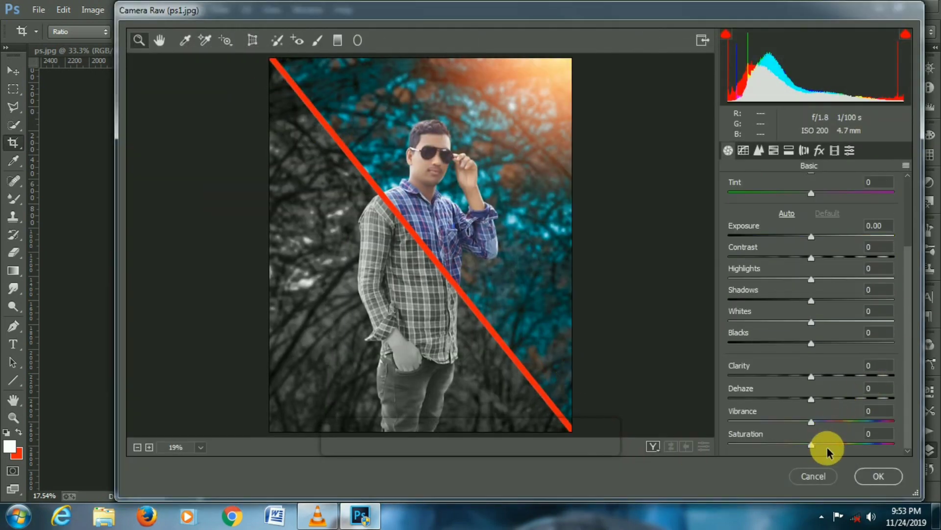
pyautogui.moveTo(810, 443); pyautogui.dragTo(839, 444)
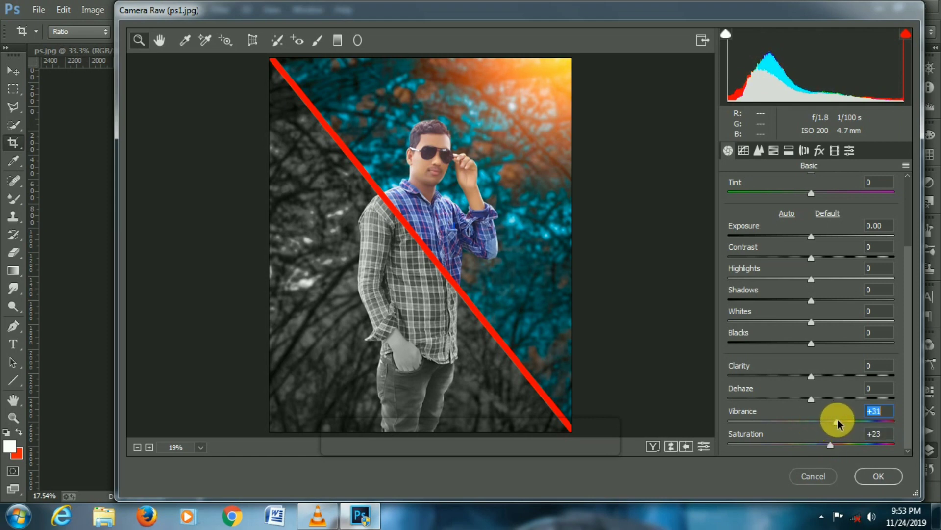
# - In the HSL luminance adjustments, set Oranges to +19 and Yellows to +15
pyautogui.click(774, 151)
pyautogui.click(822, 183)
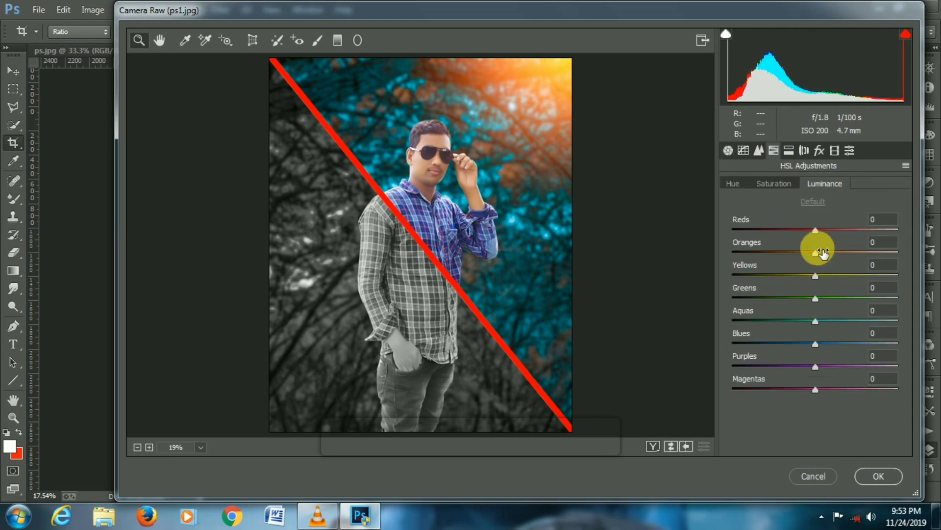
pyautogui.moveTo(817, 253); pyautogui.dragTo(837, 260)
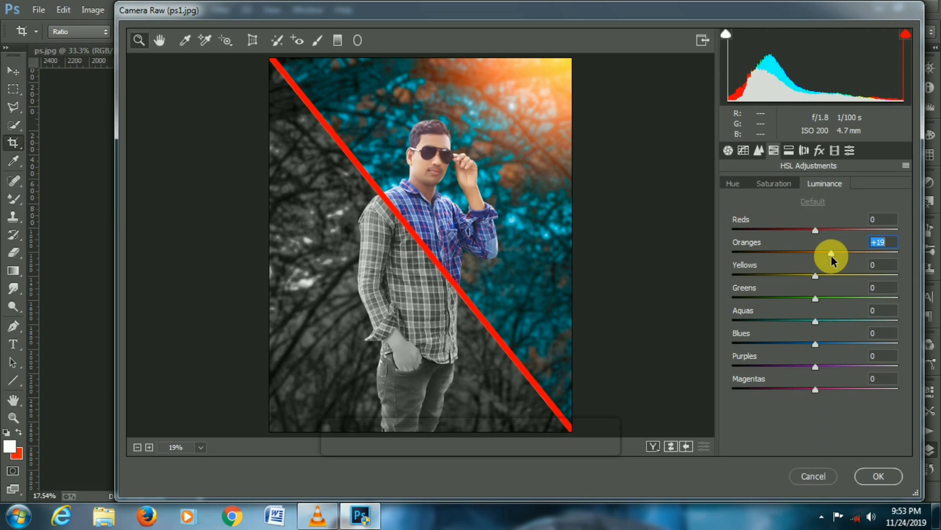
pyautogui.moveTo(785, 278); pyautogui.dragTo(827, 279)
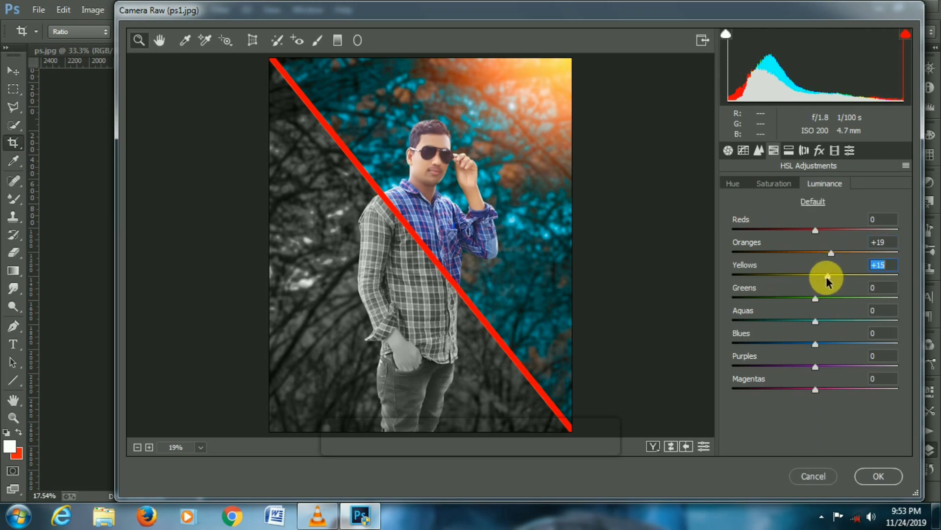
# - Set the Blues saturation to +100 in the HSL adjustments
pyautogui.moveTo(814, 324); pyautogui.dragTo(894, 338)
pyautogui.moveTo(816, 343); pyautogui.dragTo(899, 343)
pyautogui.click(780, 190)
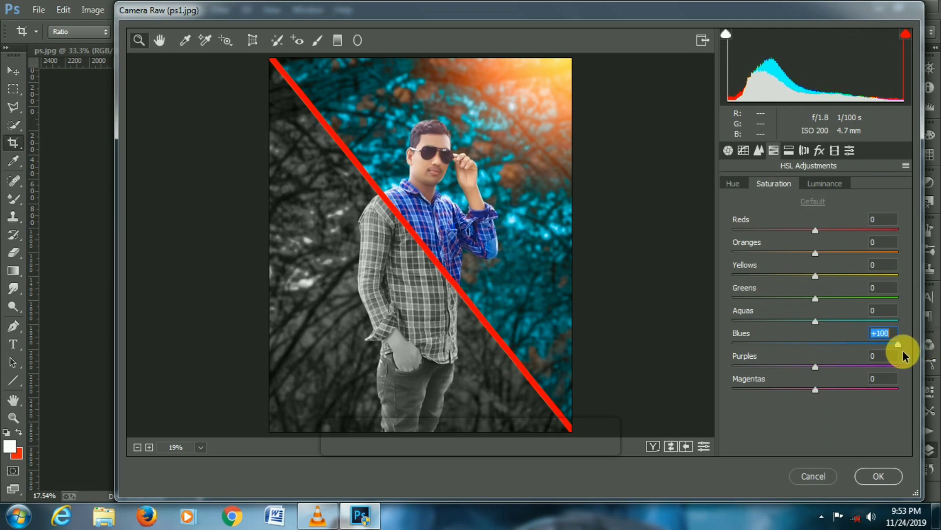
# - Set the HSL hue to +10 for Aquas and +38 for Blues, and apply the Camera Raw adjustments
pyautogui.click(736, 184)
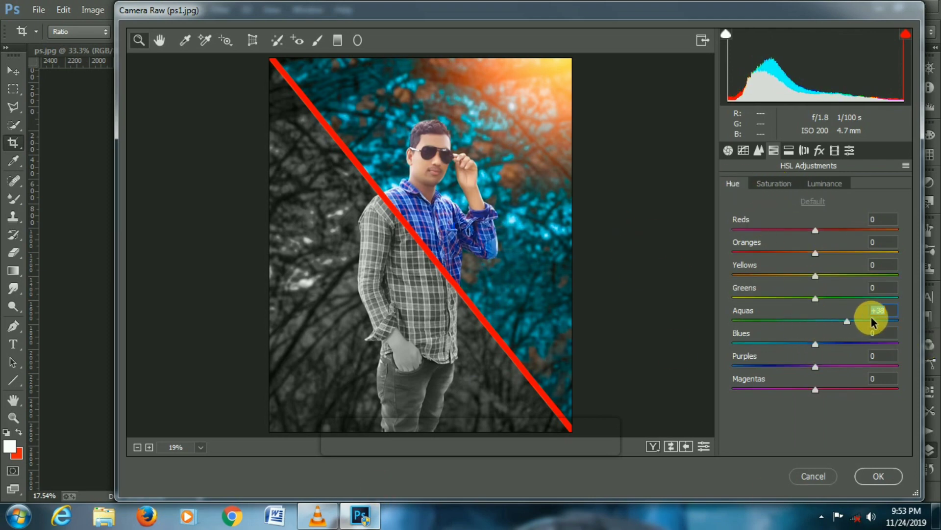
pyautogui.moveTo(872, 321); pyautogui.dragTo(851, 346)
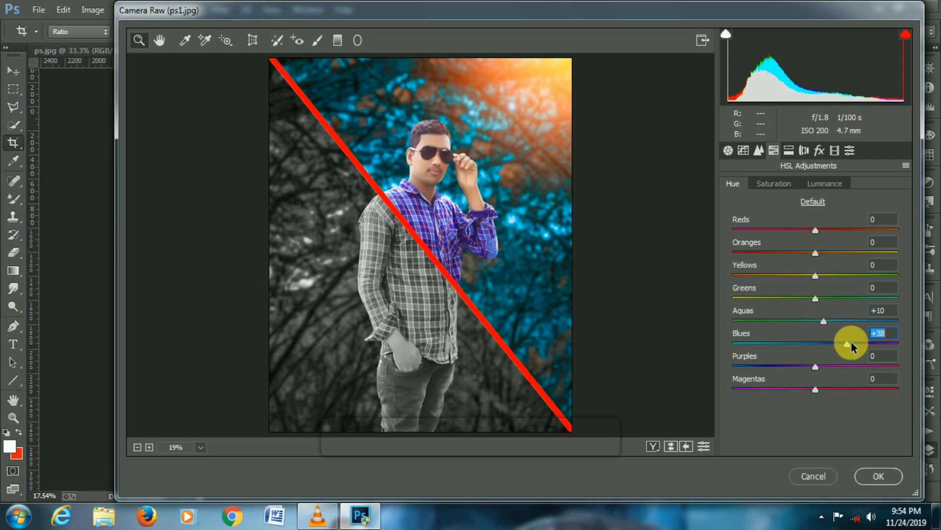
pyautogui.click(879, 476)
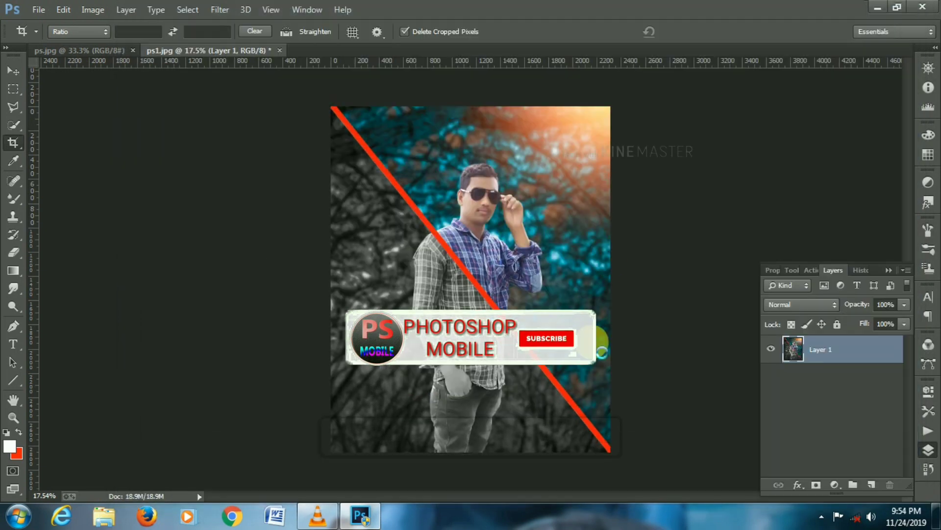
# - Reopen the Camera Raw Filter and draw a large Radial Filter ellipse with Exposure -1.20 around the man, centred on his upper body
pyautogui.scroll(-2, 520, 292)
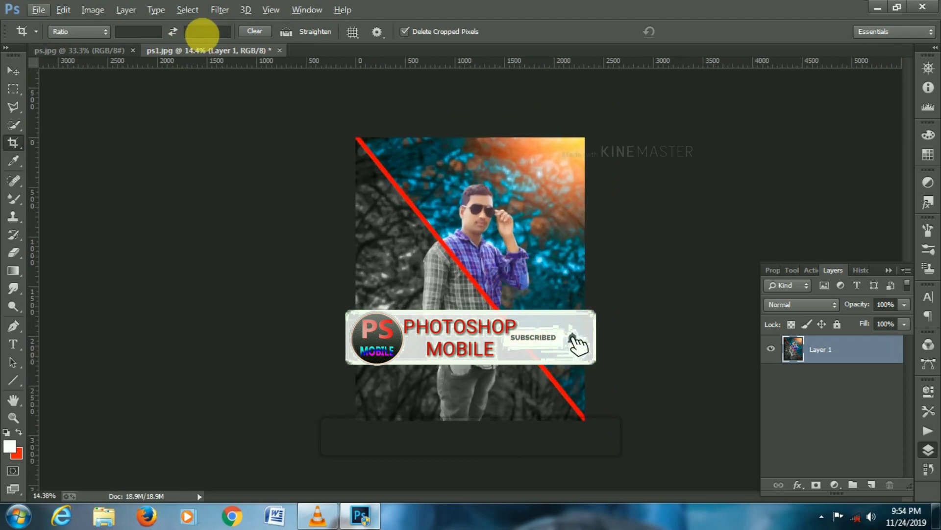
pyautogui.click(218, 10)
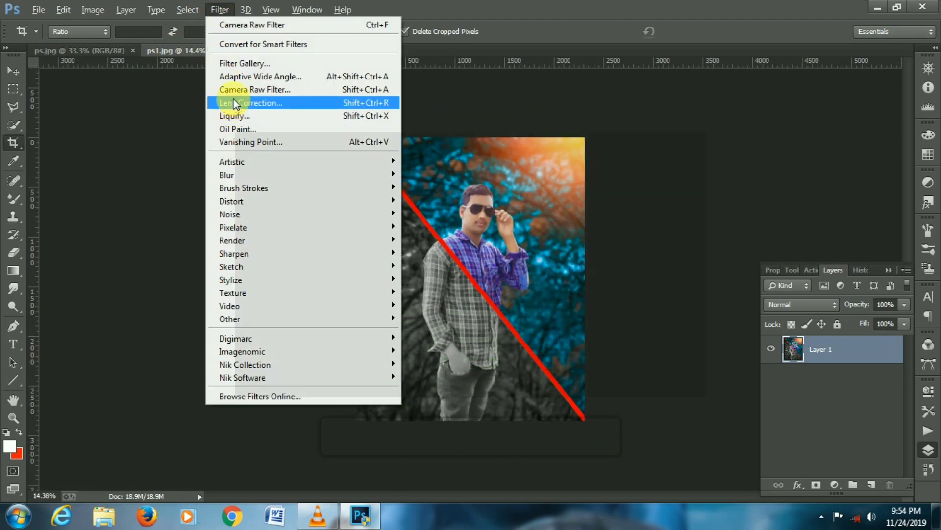
pyautogui.click(234, 98)
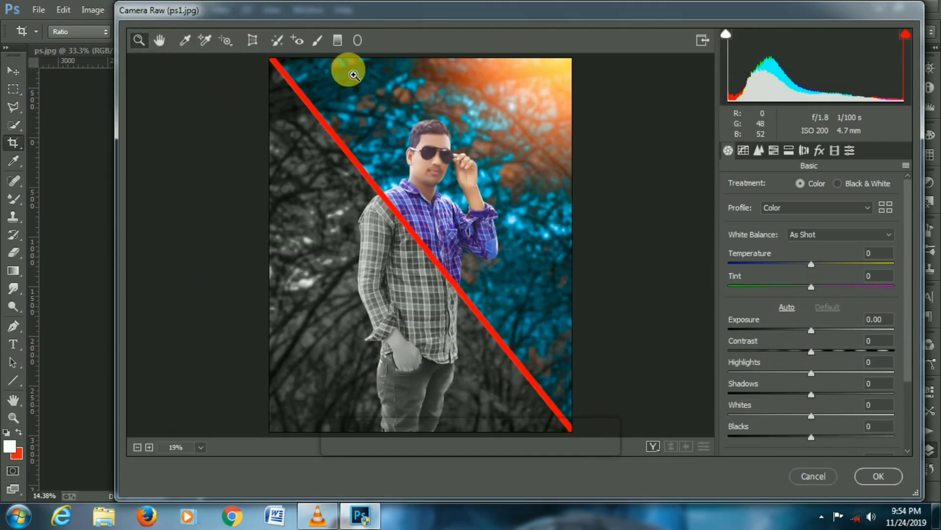
pyautogui.click(357, 41)
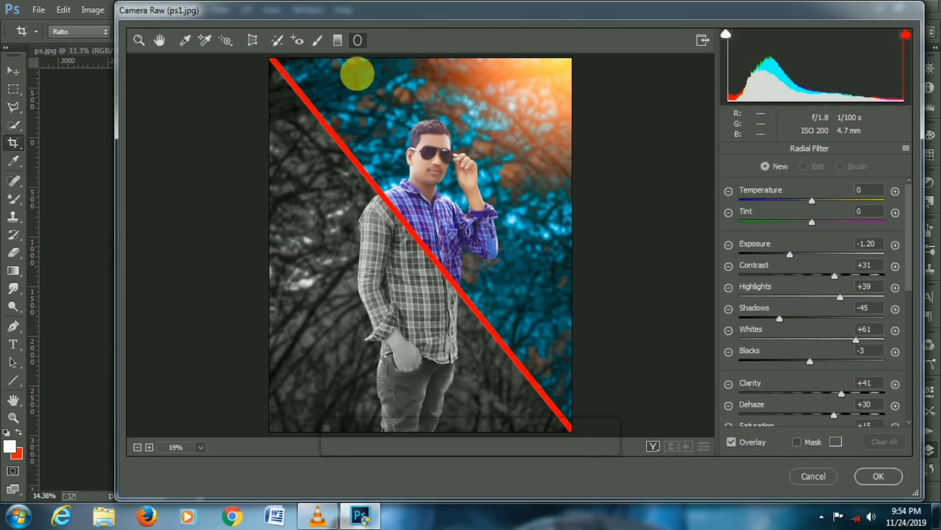
pyautogui.moveTo(373, 170); pyautogui.dragTo(486, 337)
pyautogui.moveTo(398, 182); pyautogui.dragTo(460, 223)
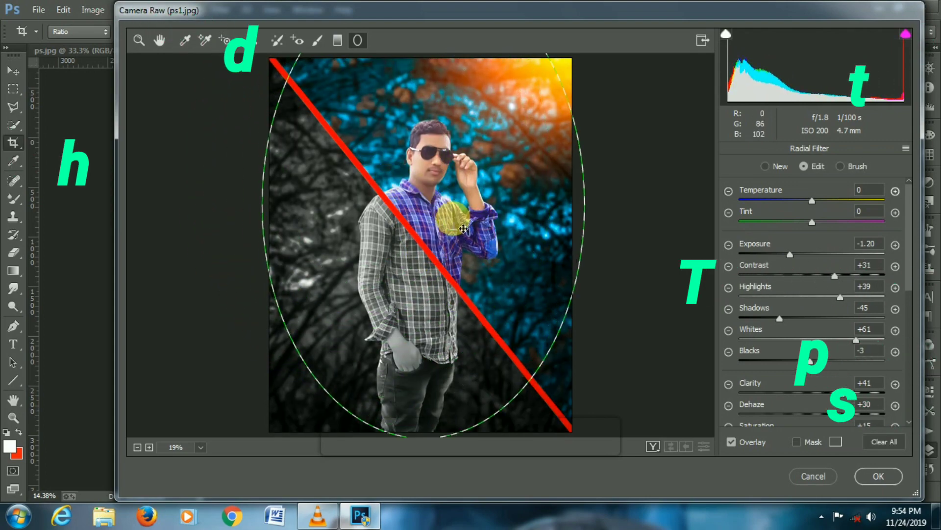
# - Shrink the radial filter's ellipse in height and width to fit more closely around the man, and apply the filter
pyautogui.moveTo(433, 443); pyautogui.dragTo(424, 415)
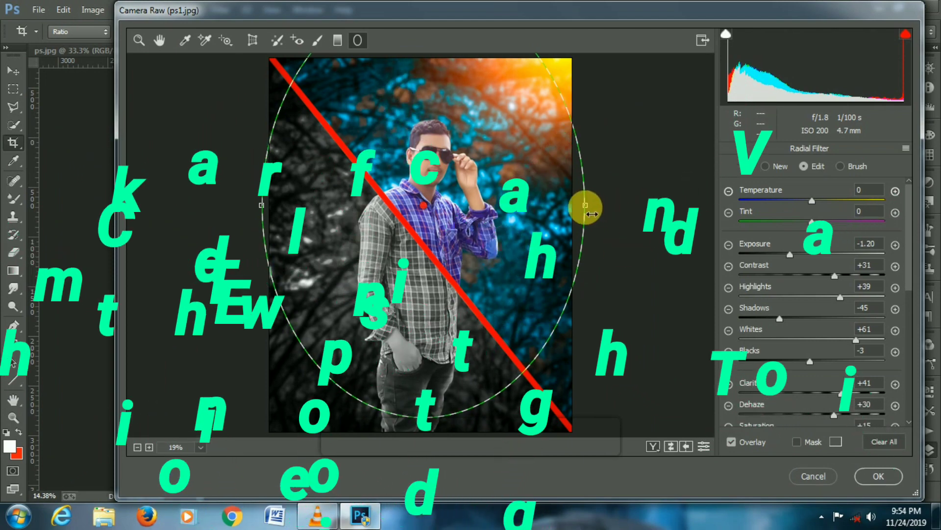
pyautogui.moveTo(584, 204); pyautogui.dragTo(526, 210)
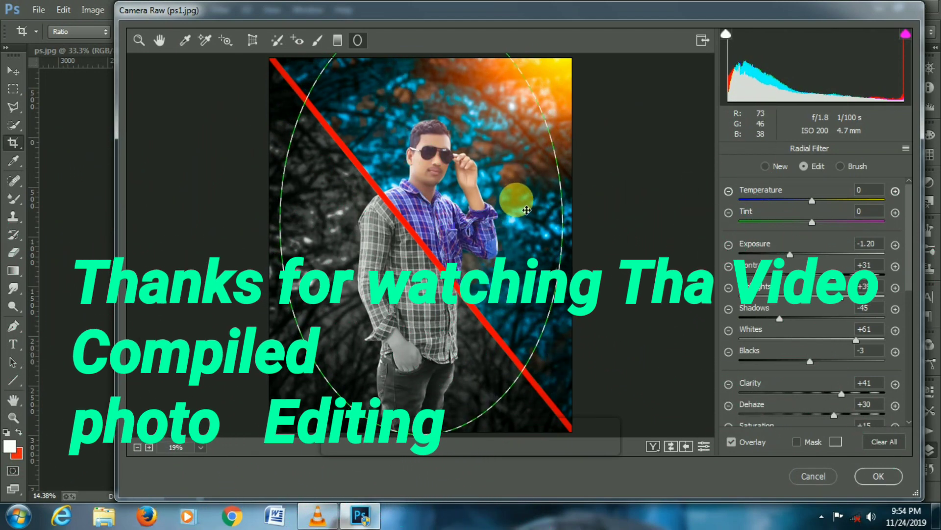
pyautogui.click(874, 476)
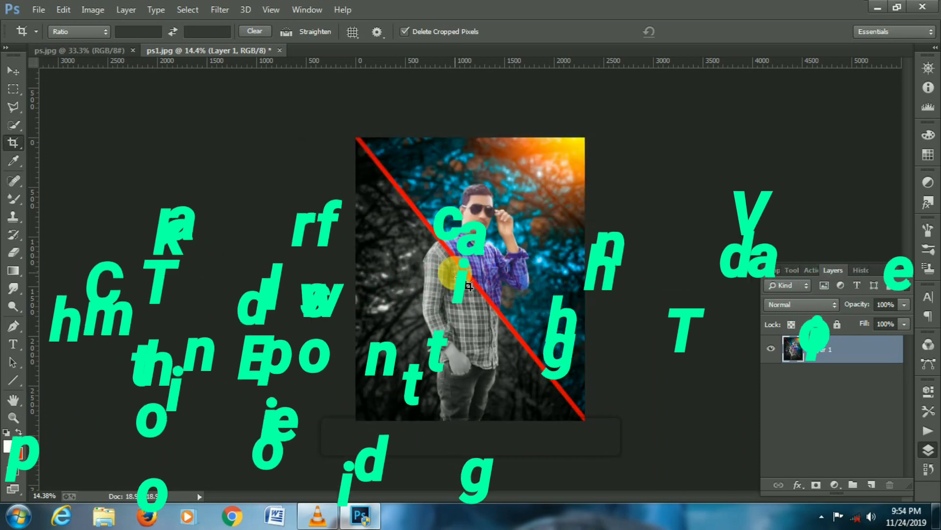
# - Start saving the edited picture with Save As
pyautogui.click(38, 9)
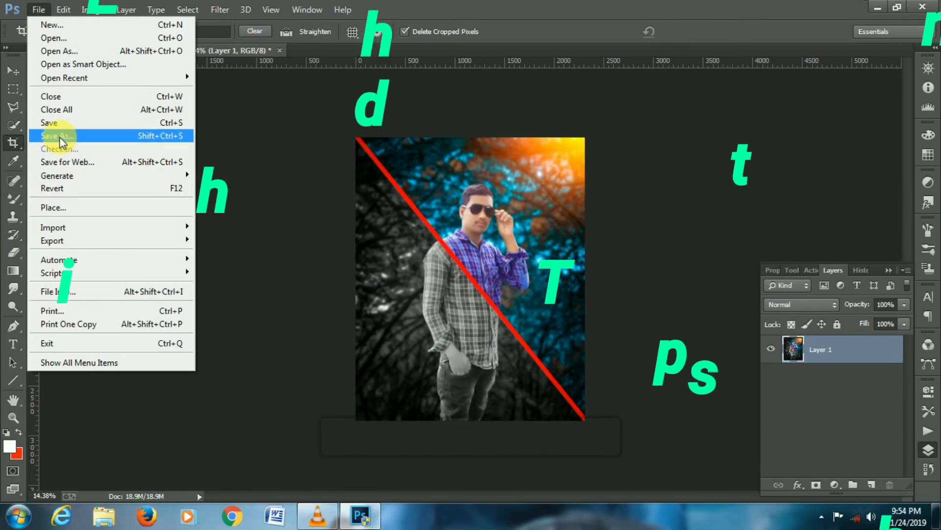